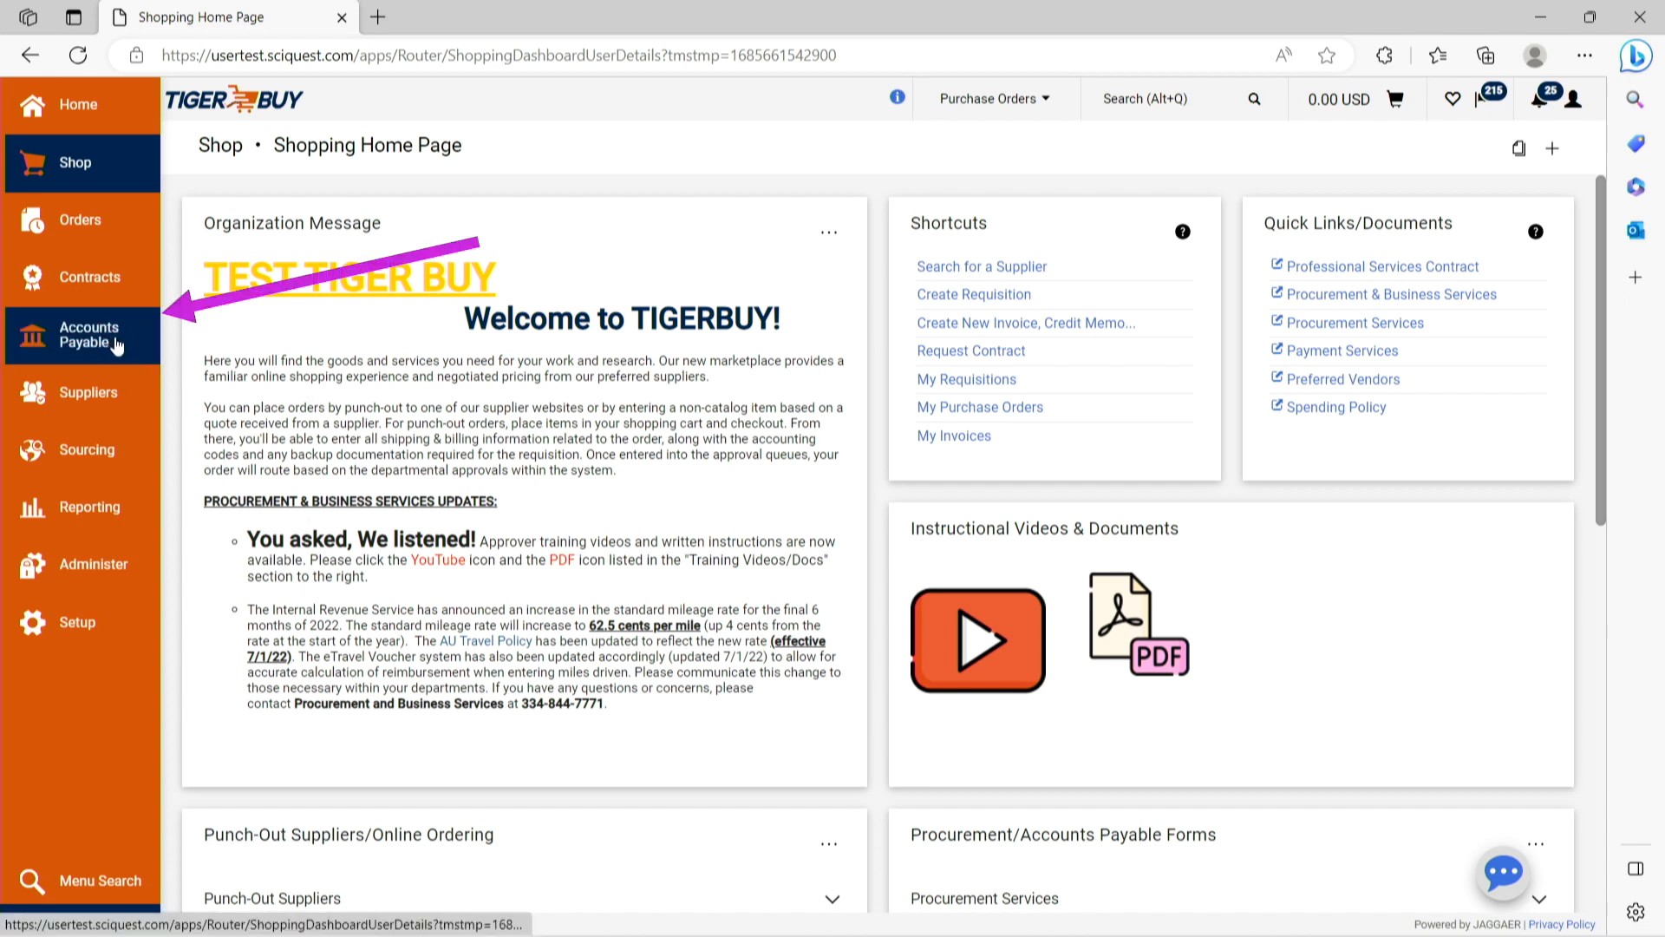
Step: Start a new document of type Invoice from the shopping home page and set its source to Non PO
{"action": "mouse_move", "coordinate": [118, 346]}
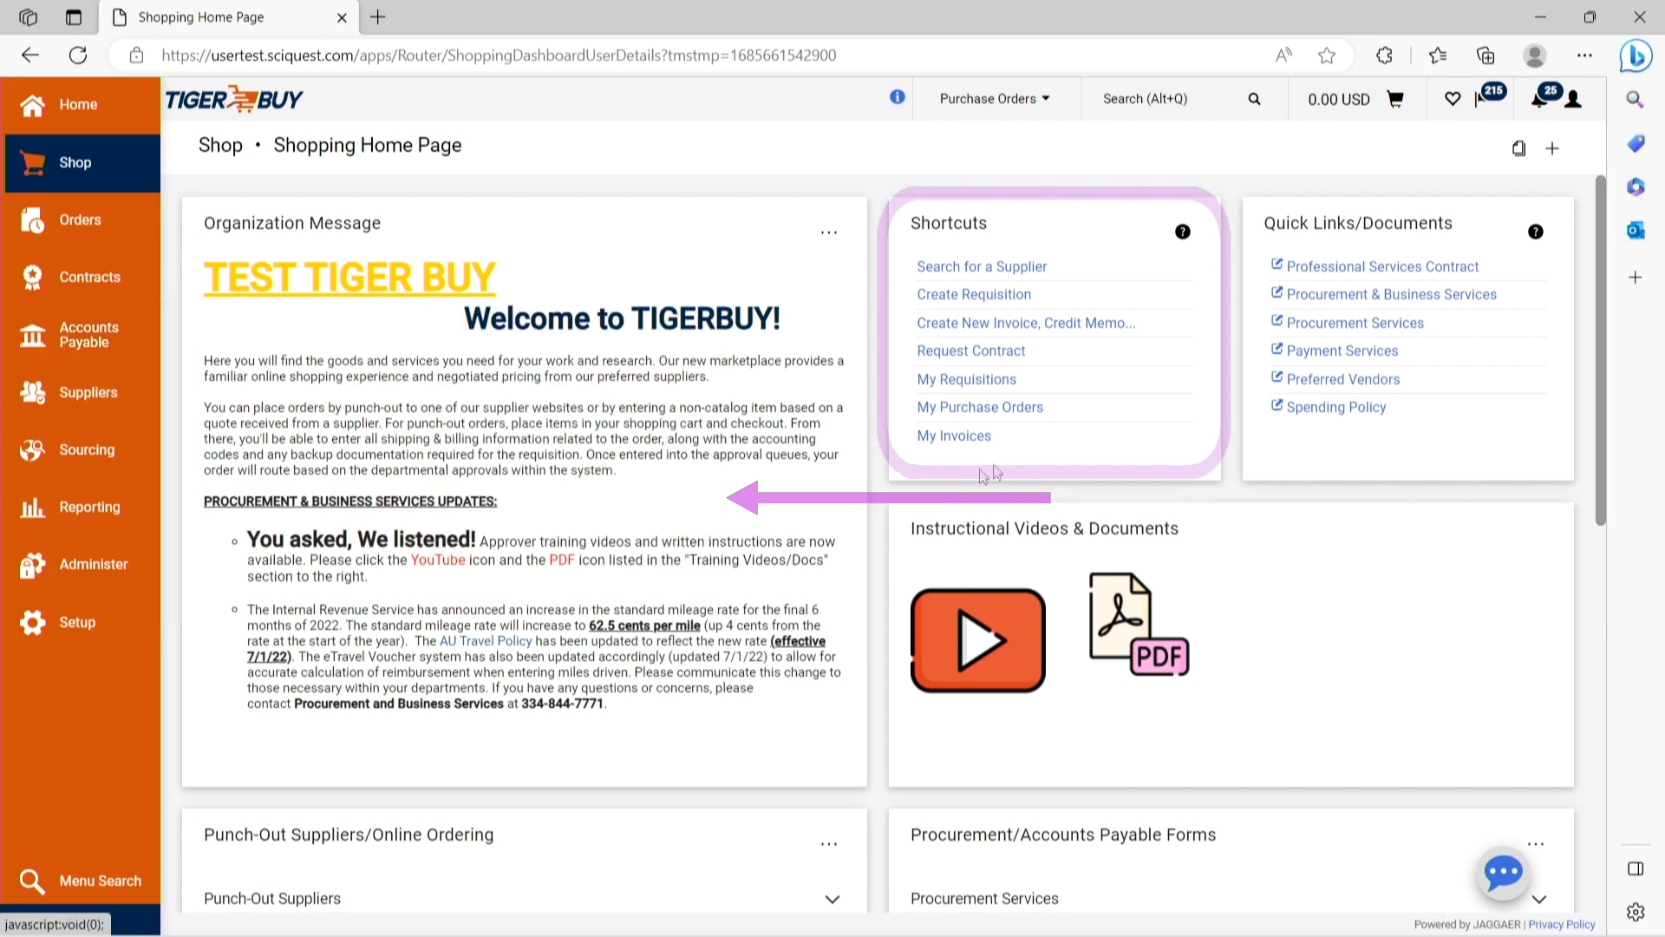
{"action": "left_click", "coordinate": [1004, 328]}
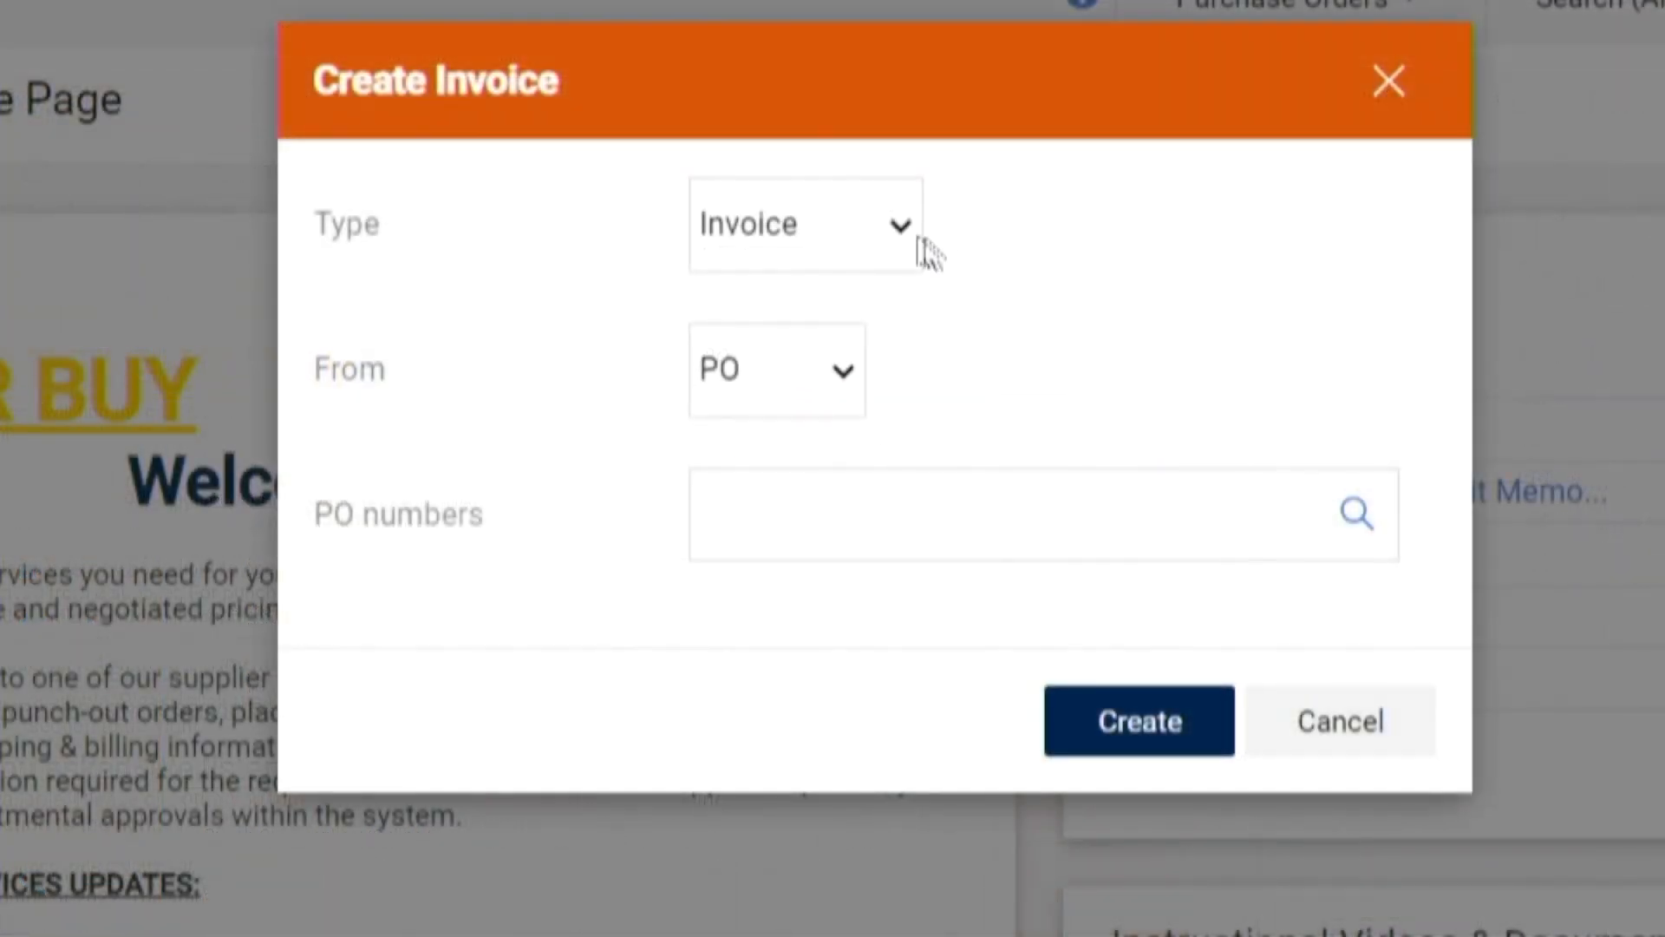
{"action": "left_click", "coordinate": [817, 209]}
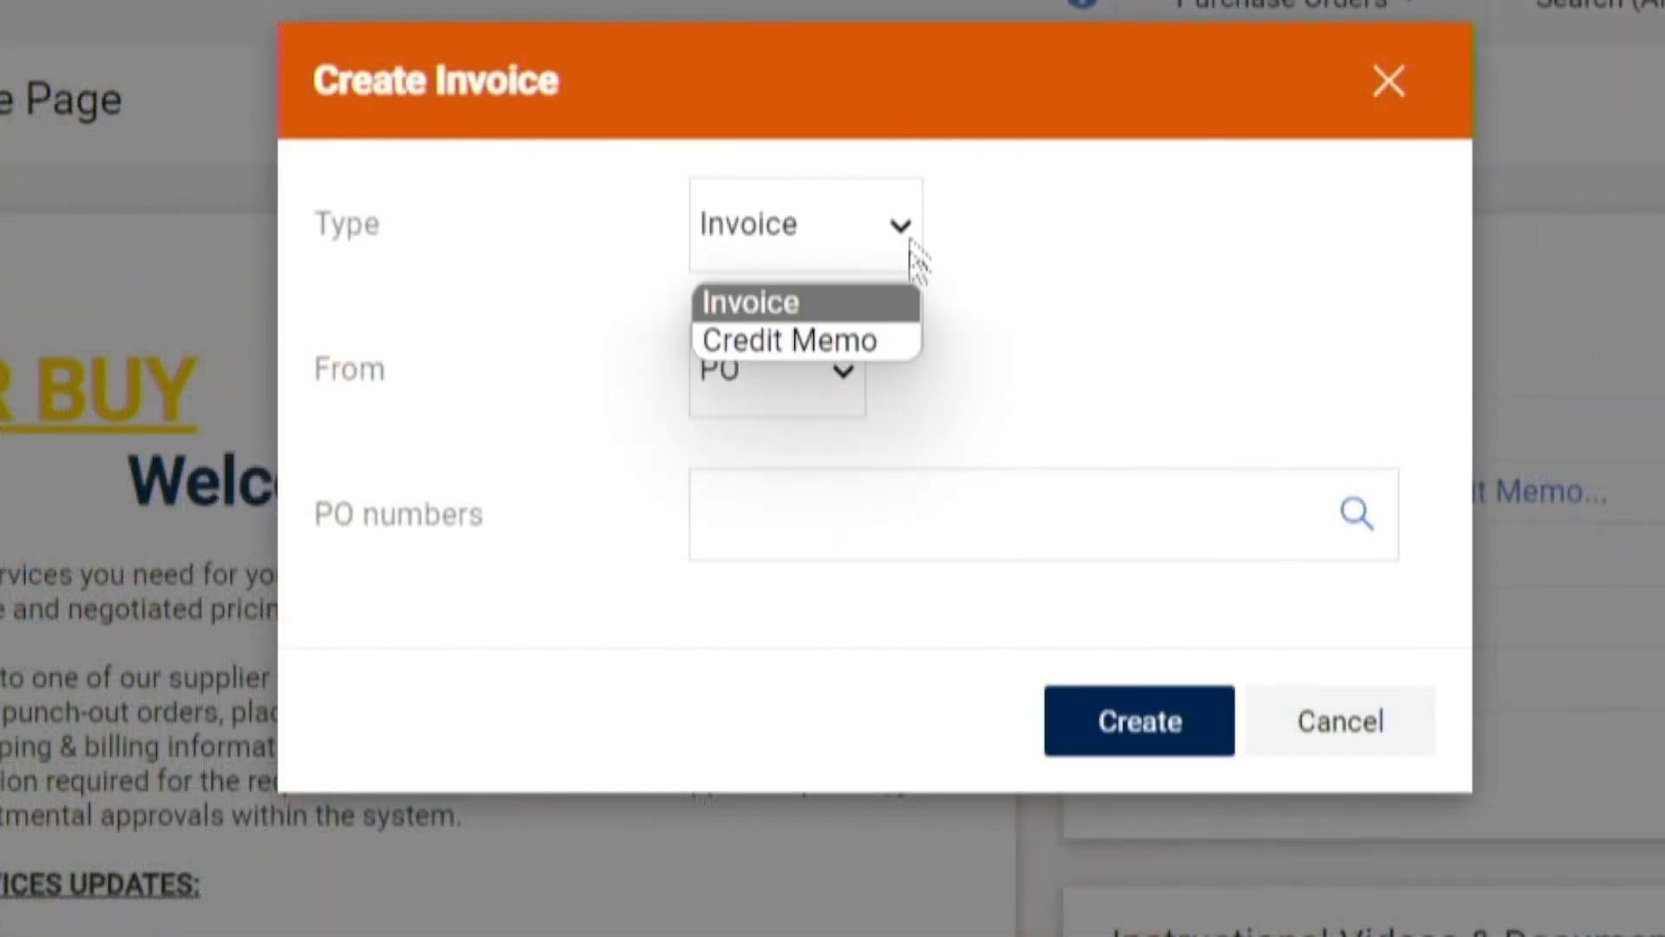
{"action": "left_click", "coordinate": [1062, 282]}
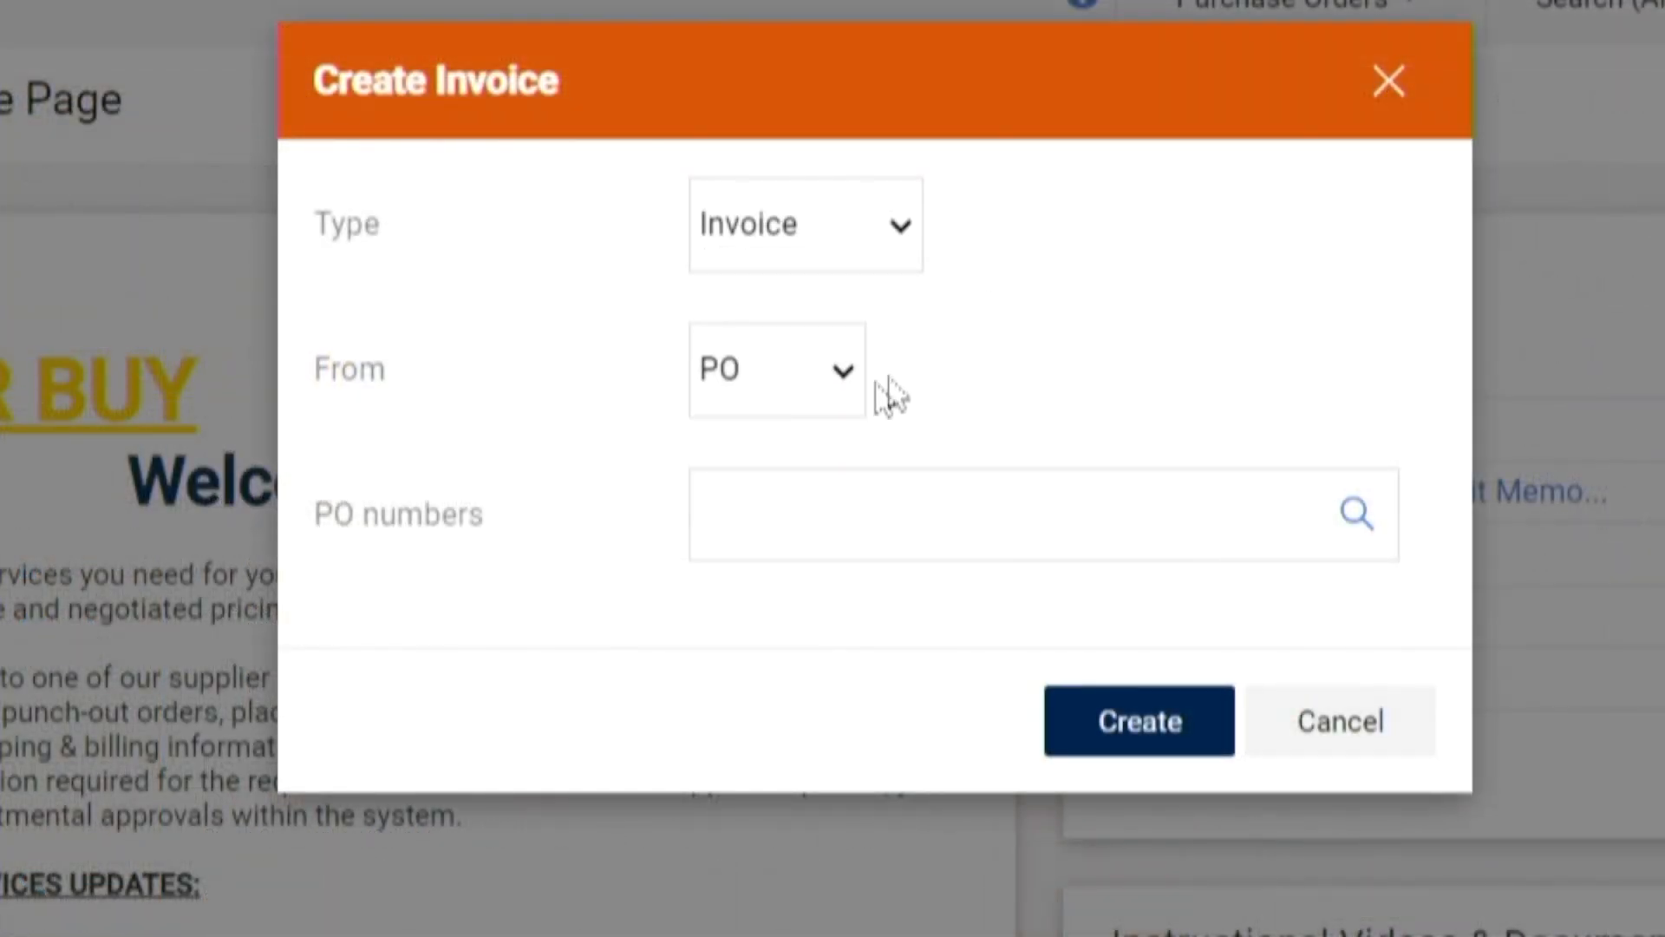
{"action": "left_click", "coordinate": [843, 369]}
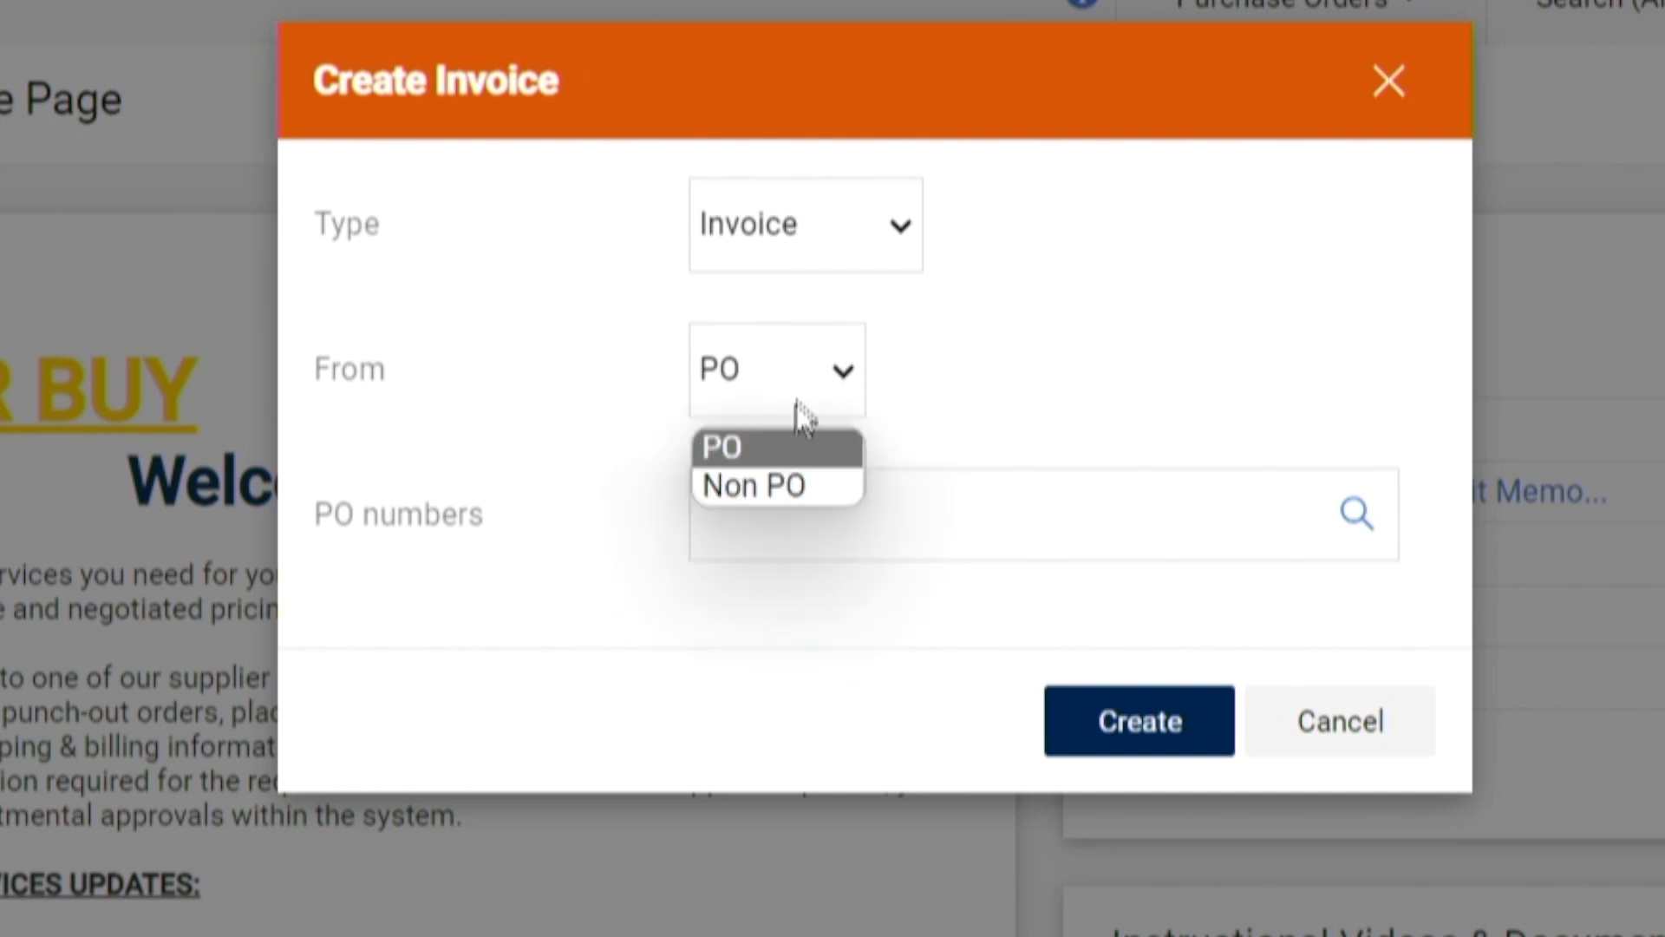
{"action": "left_click", "coordinate": [765, 484]}
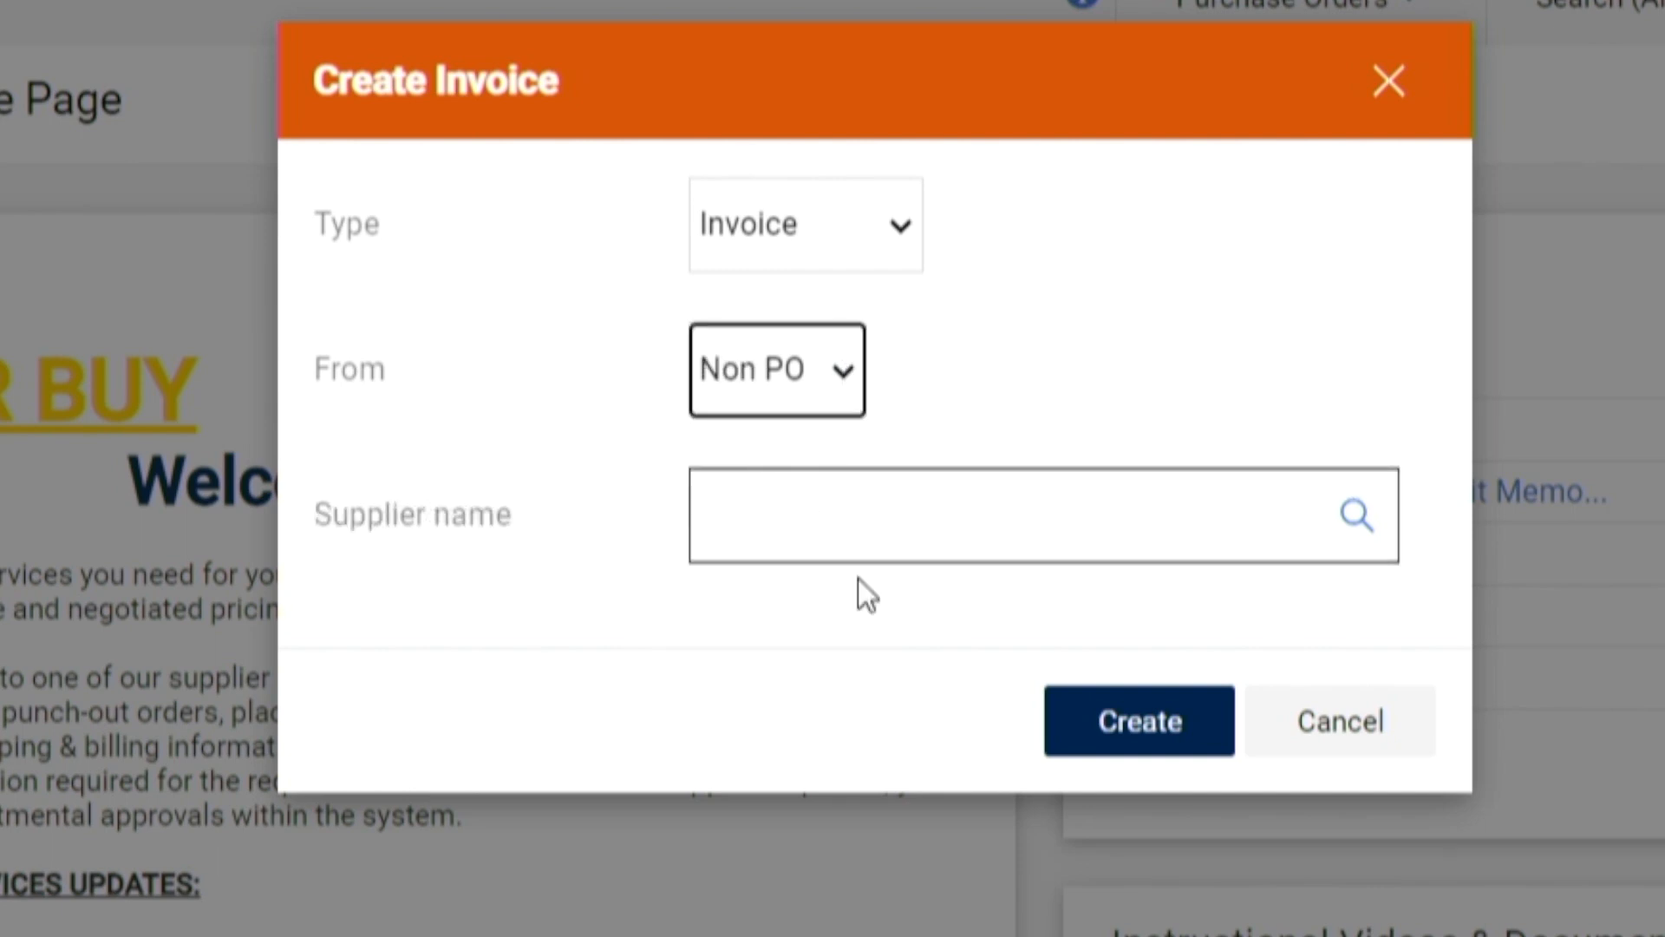
Step: Choose Wreck-It Ralph as the supplier and create the invoice
{"action": "left_click", "coordinate": [879, 508]}
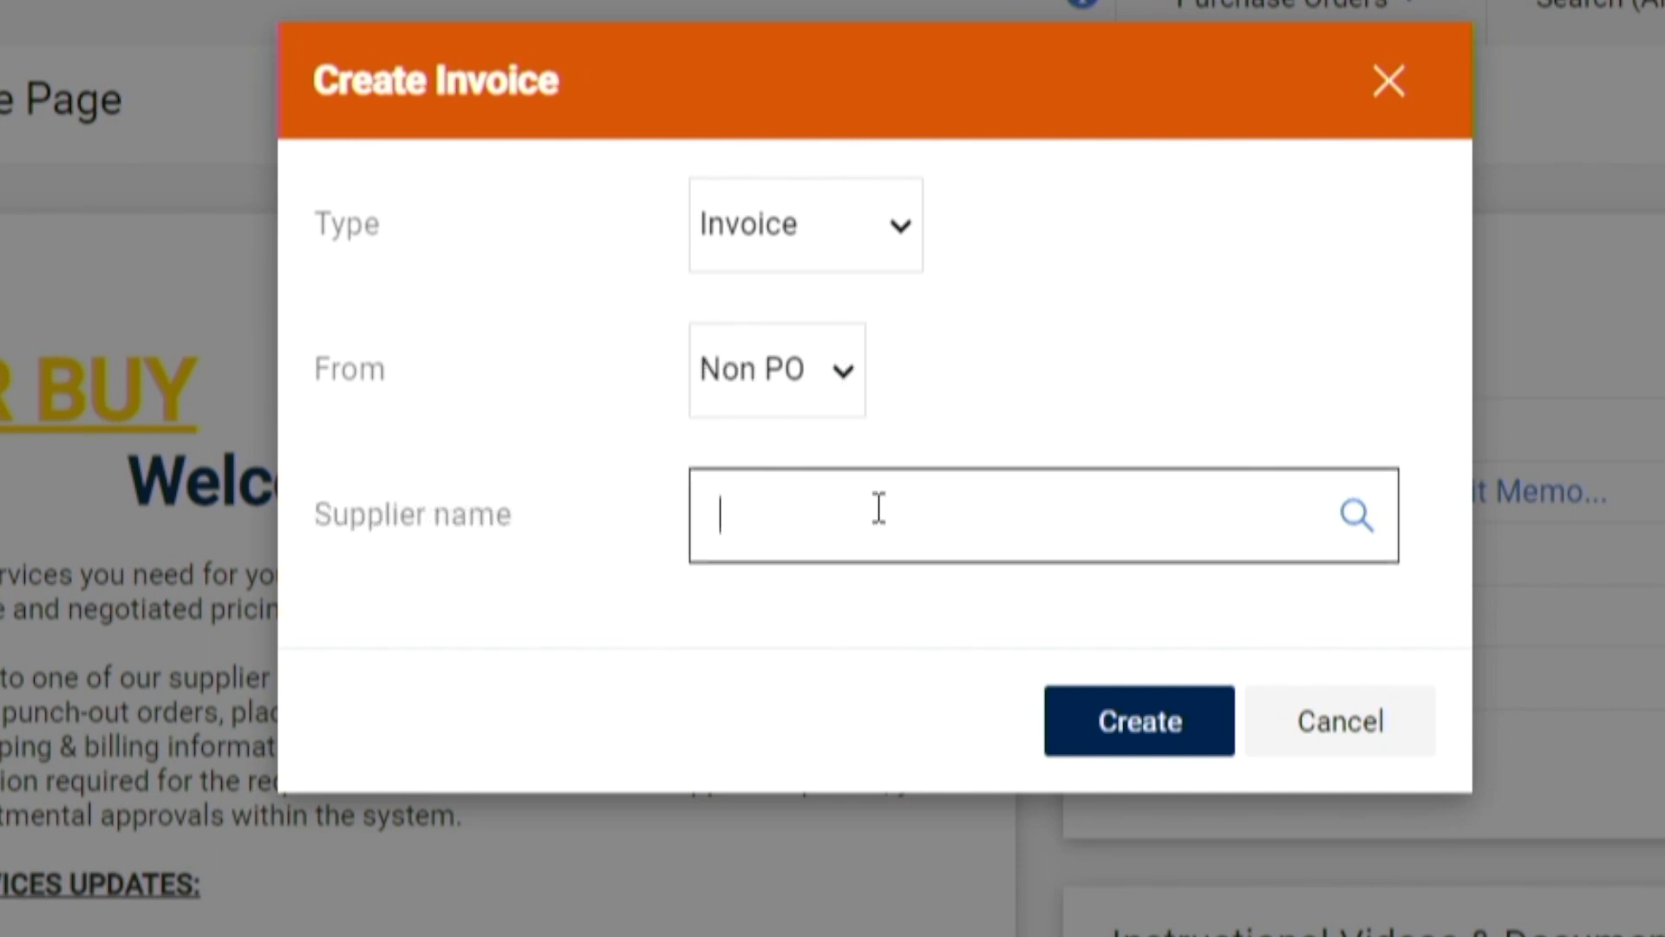
{"action": "type", "text": "wreck"}
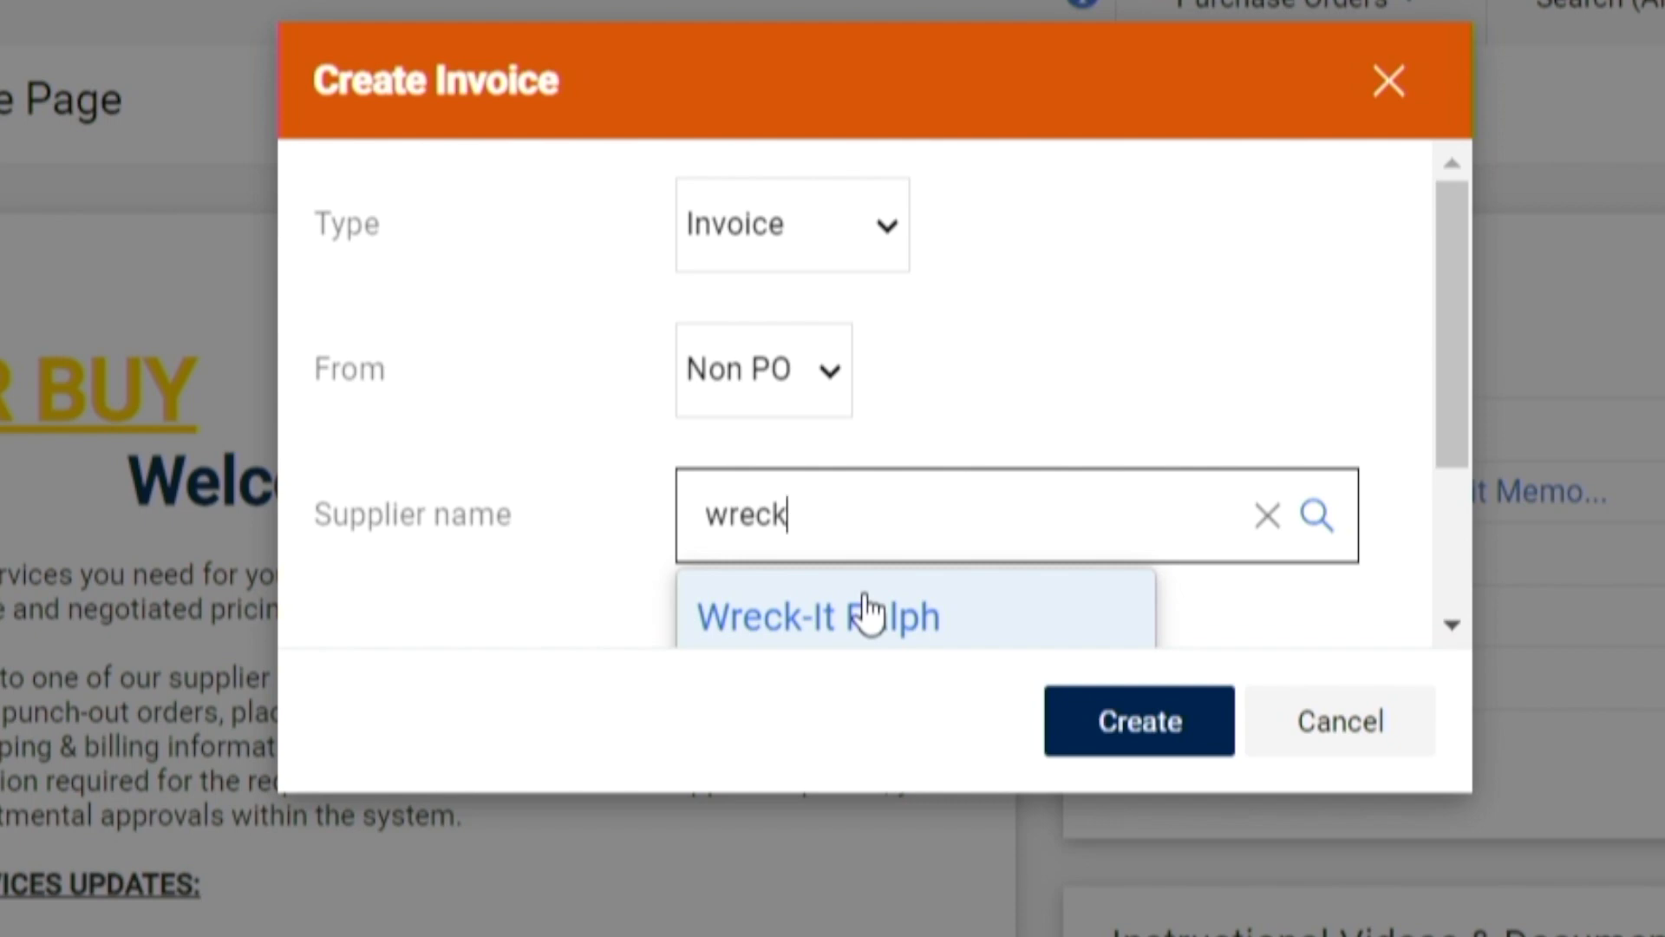
{"action": "left_click", "coordinate": [841, 619]}
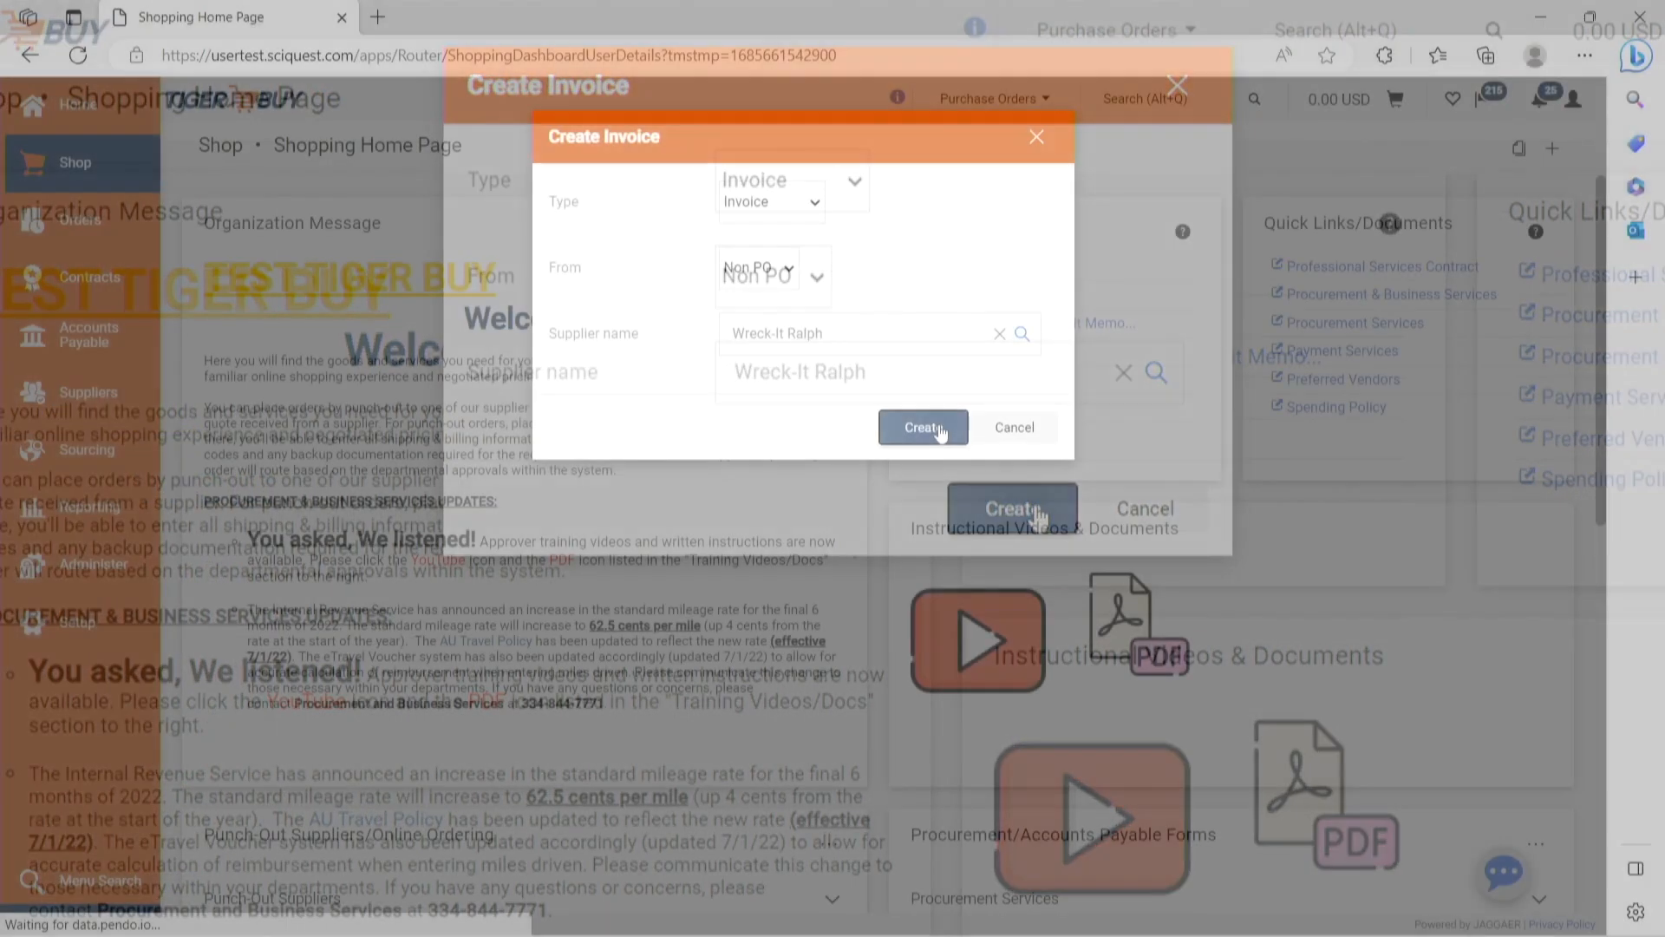
{"action": "left_click", "coordinate": [940, 430]}
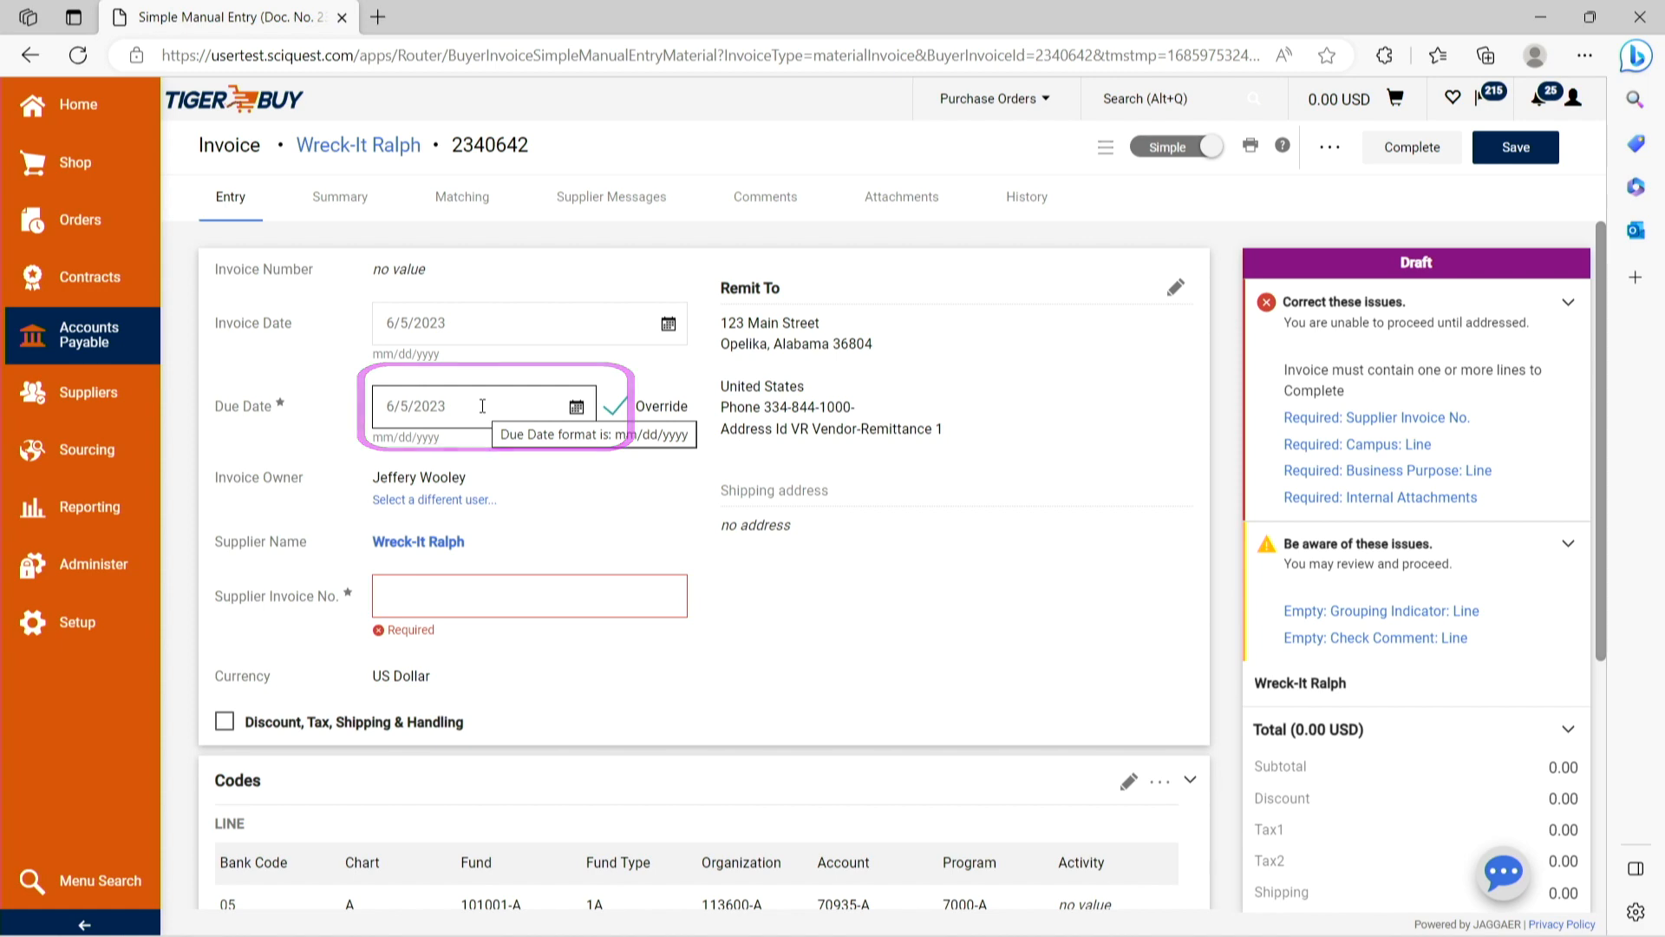
Step: Enter testinvoice3 as the supplier invoice number and save the draft
{"action": "left_click", "coordinate": [458, 600]}
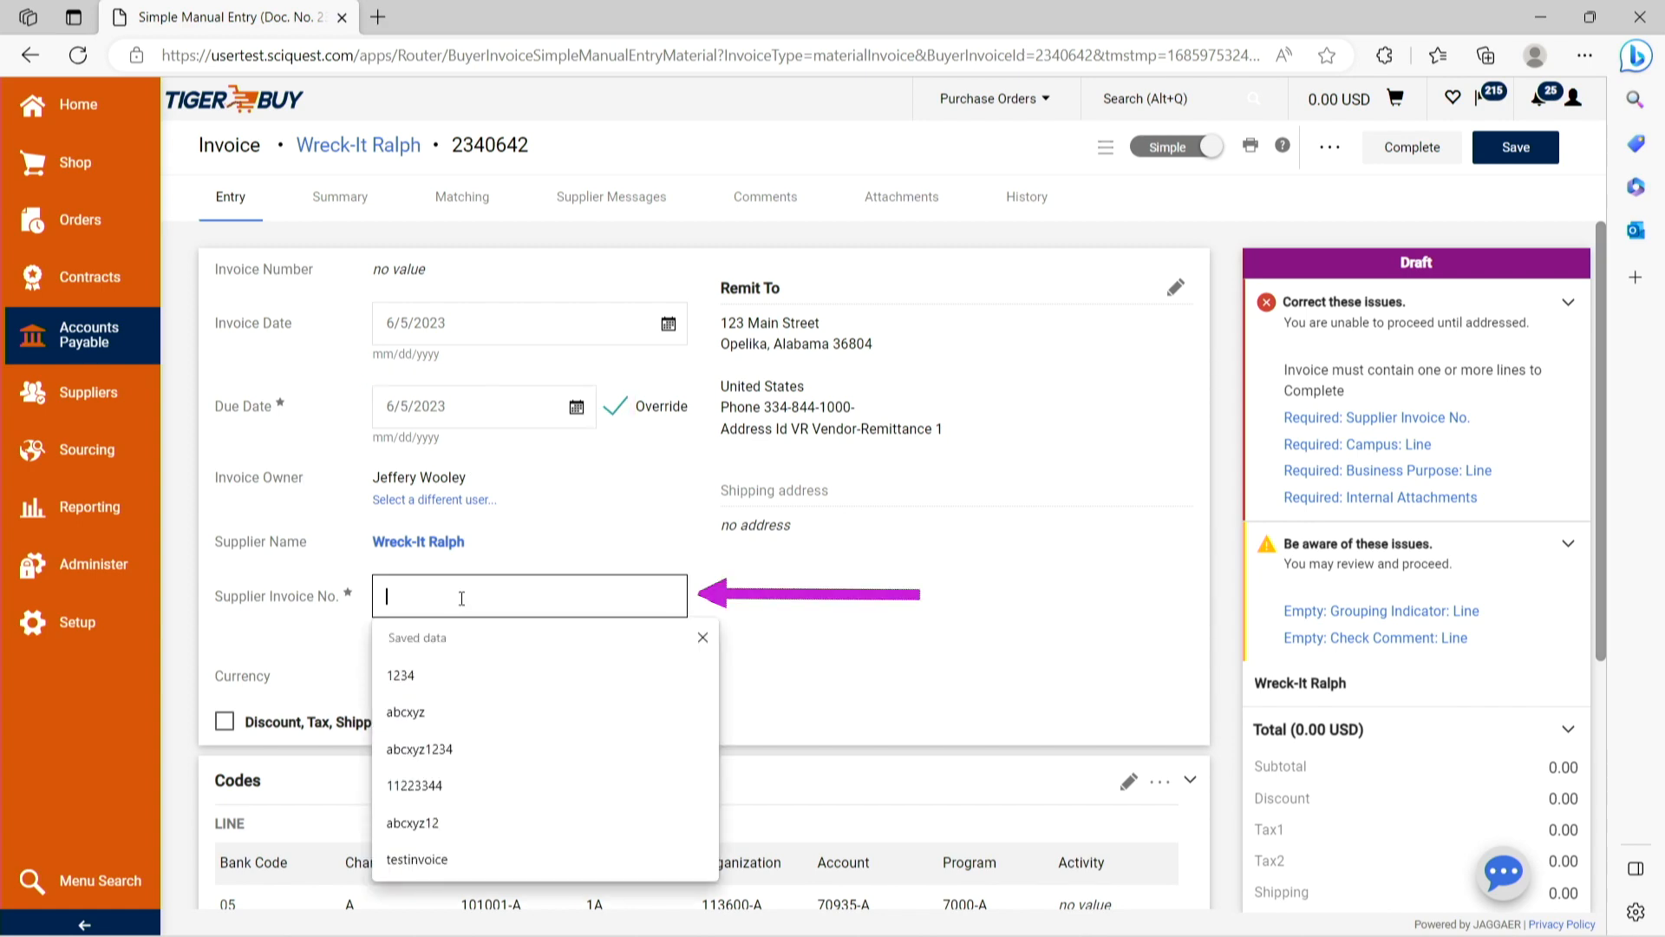
{"action": "type", "text": "testinvoice3"}
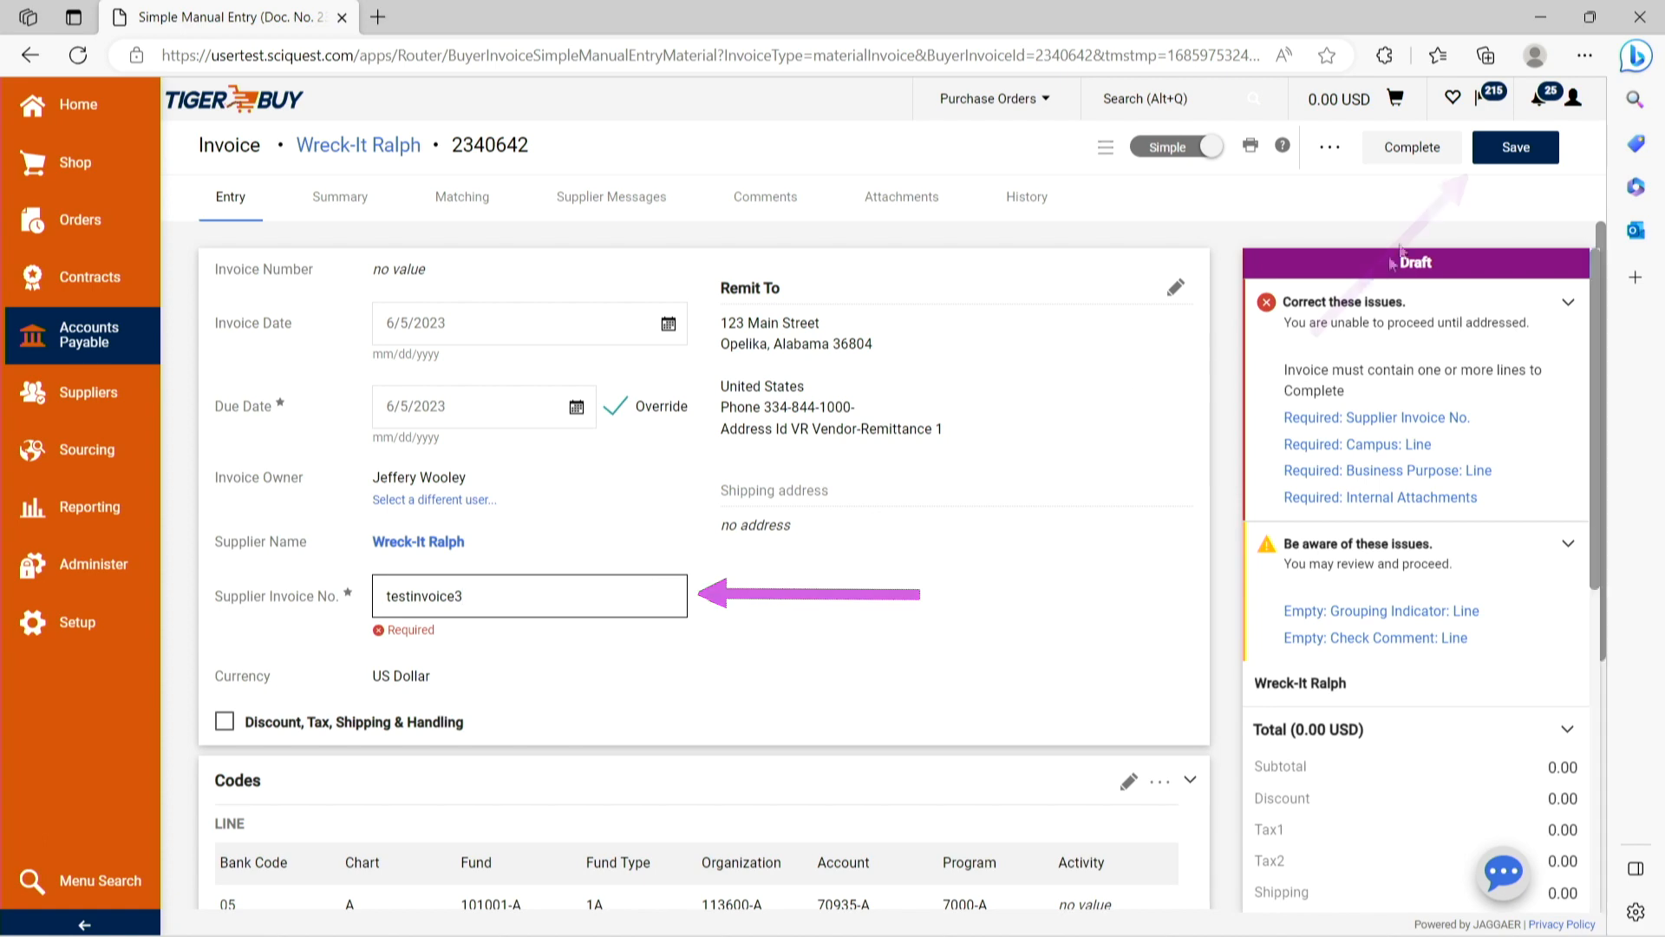
{"action": "left_click", "coordinate": [1519, 150]}
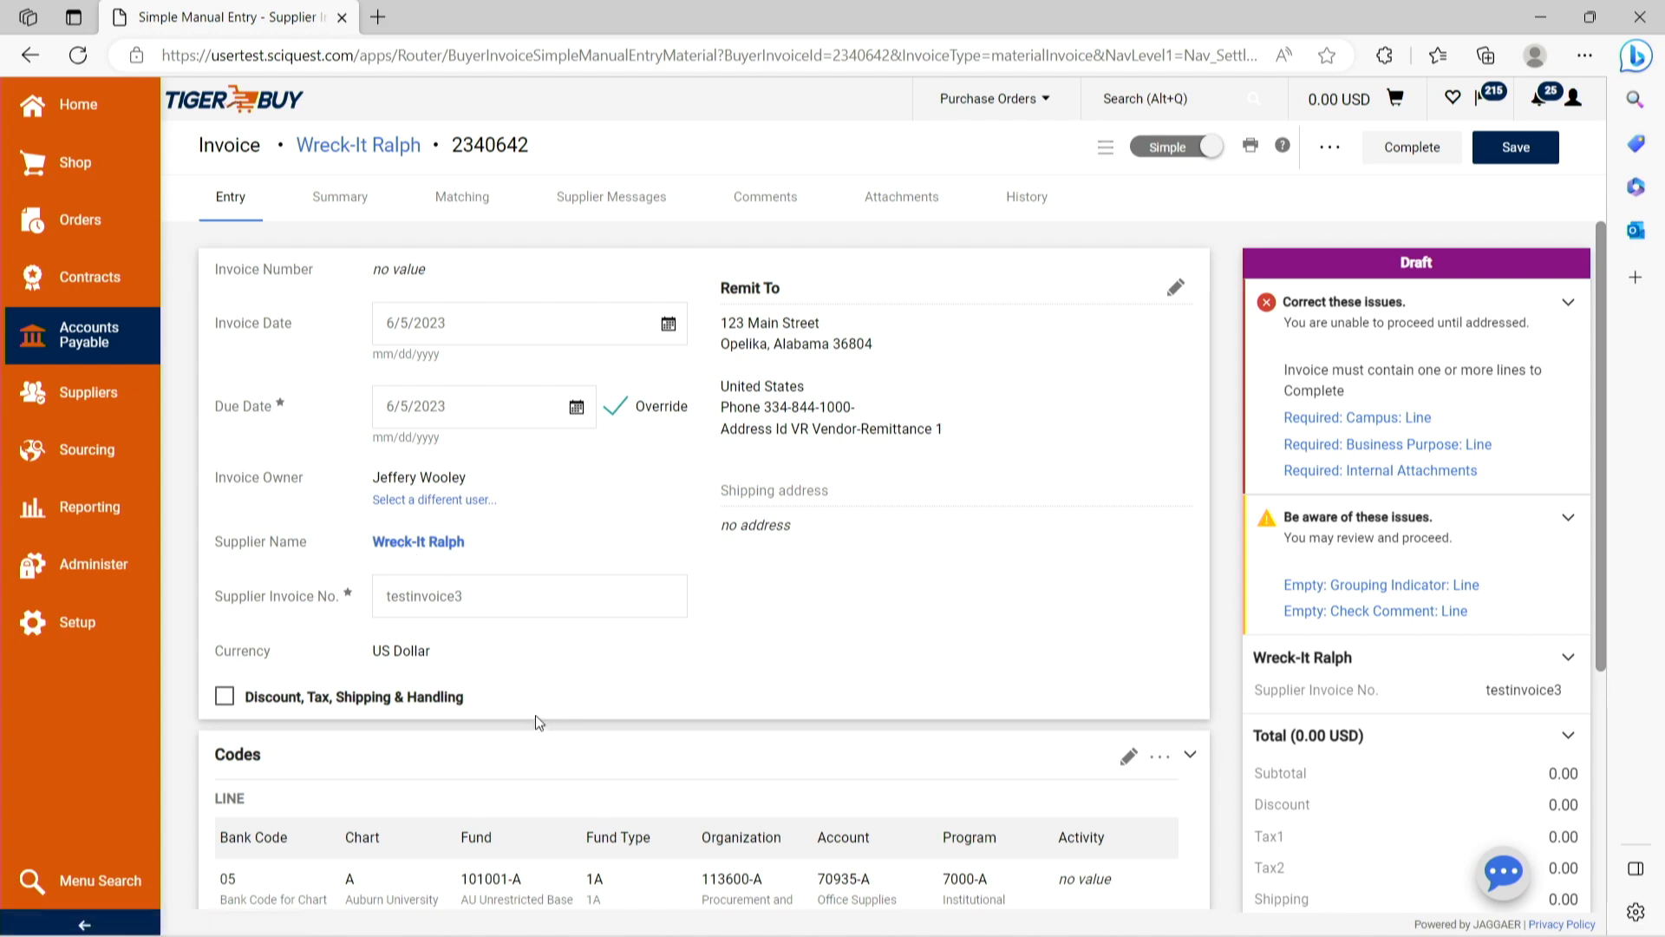
Step: Try to add an invoice line for Bricks with quantity 2 and price 100 on the entry form
{"action": "scroll", "coordinate": [538, 715], "scroll_direction": "down", "scroll_amount": 4}
{"action": "left_click", "coordinate": [579, 792]}
{"action": "type", "text": "Bricks"}
{"action": "key", "text": "Tab"}
{"action": "key", "text": "Tab"}
{"action": "key", "text": "Tab"}
{"action": "type", "text": "2"}
{"action": "left_click_drag", "start_coordinate": [767, 883], "coordinate": [991, 884]}
{"action": "key", "text": "Tab"}
{"action": "type", "text": "100"}
{"action": "left_click", "coordinate": [1119, 800]}
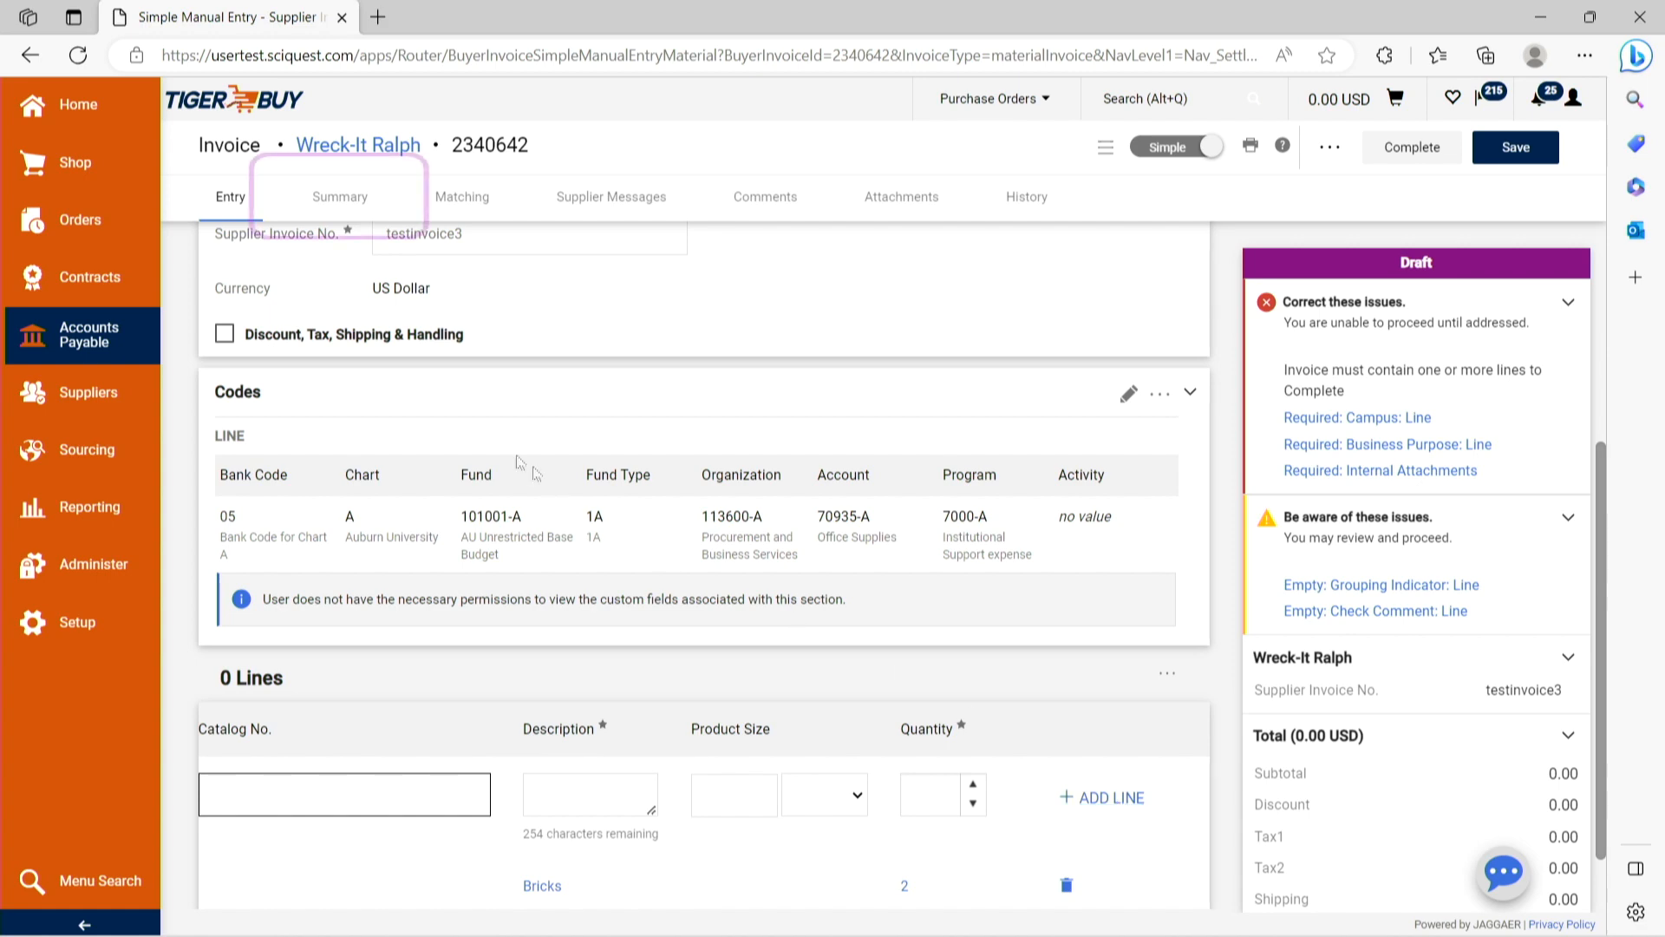
Step: Add a non-PO item from the invoice summary with description Bricks, quantity 2 and price estimate 100.00 USD, and save it
{"action": "left_click", "coordinate": [336, 199]}
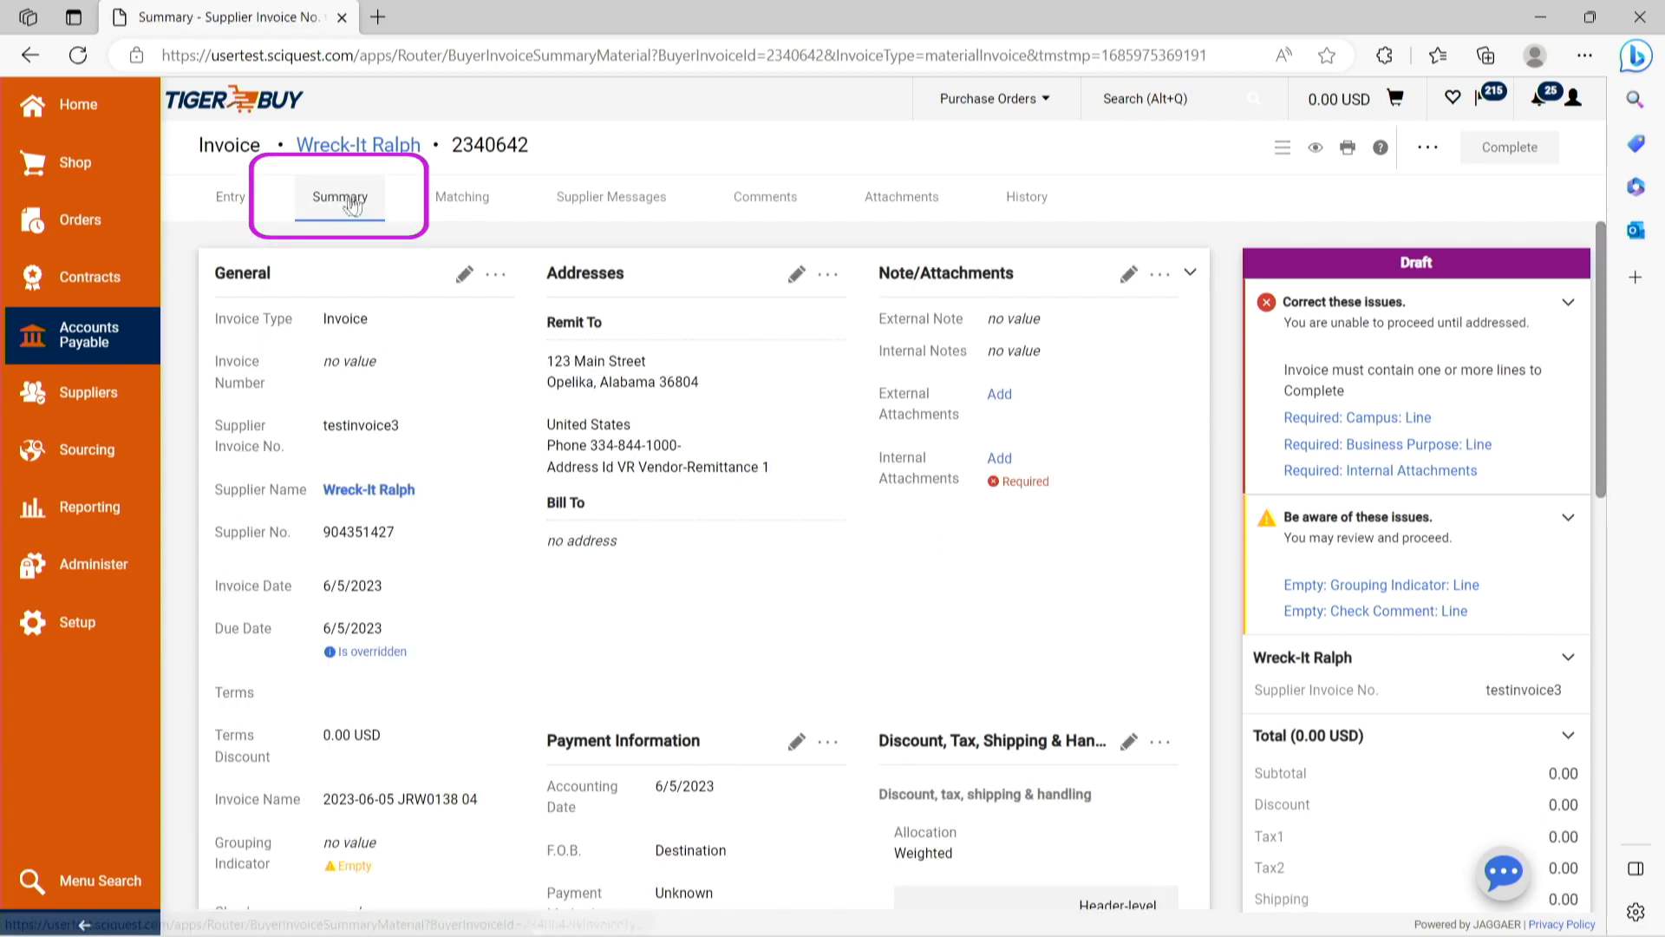
{"action": "scroll", "coordinate": [578, 528], "scroll_direction": "down", "scroll_amount": 5}
{"action": "scroll", "coordinate": [578, 546], "scroll_direction": "down", "scroll_amount": 5}
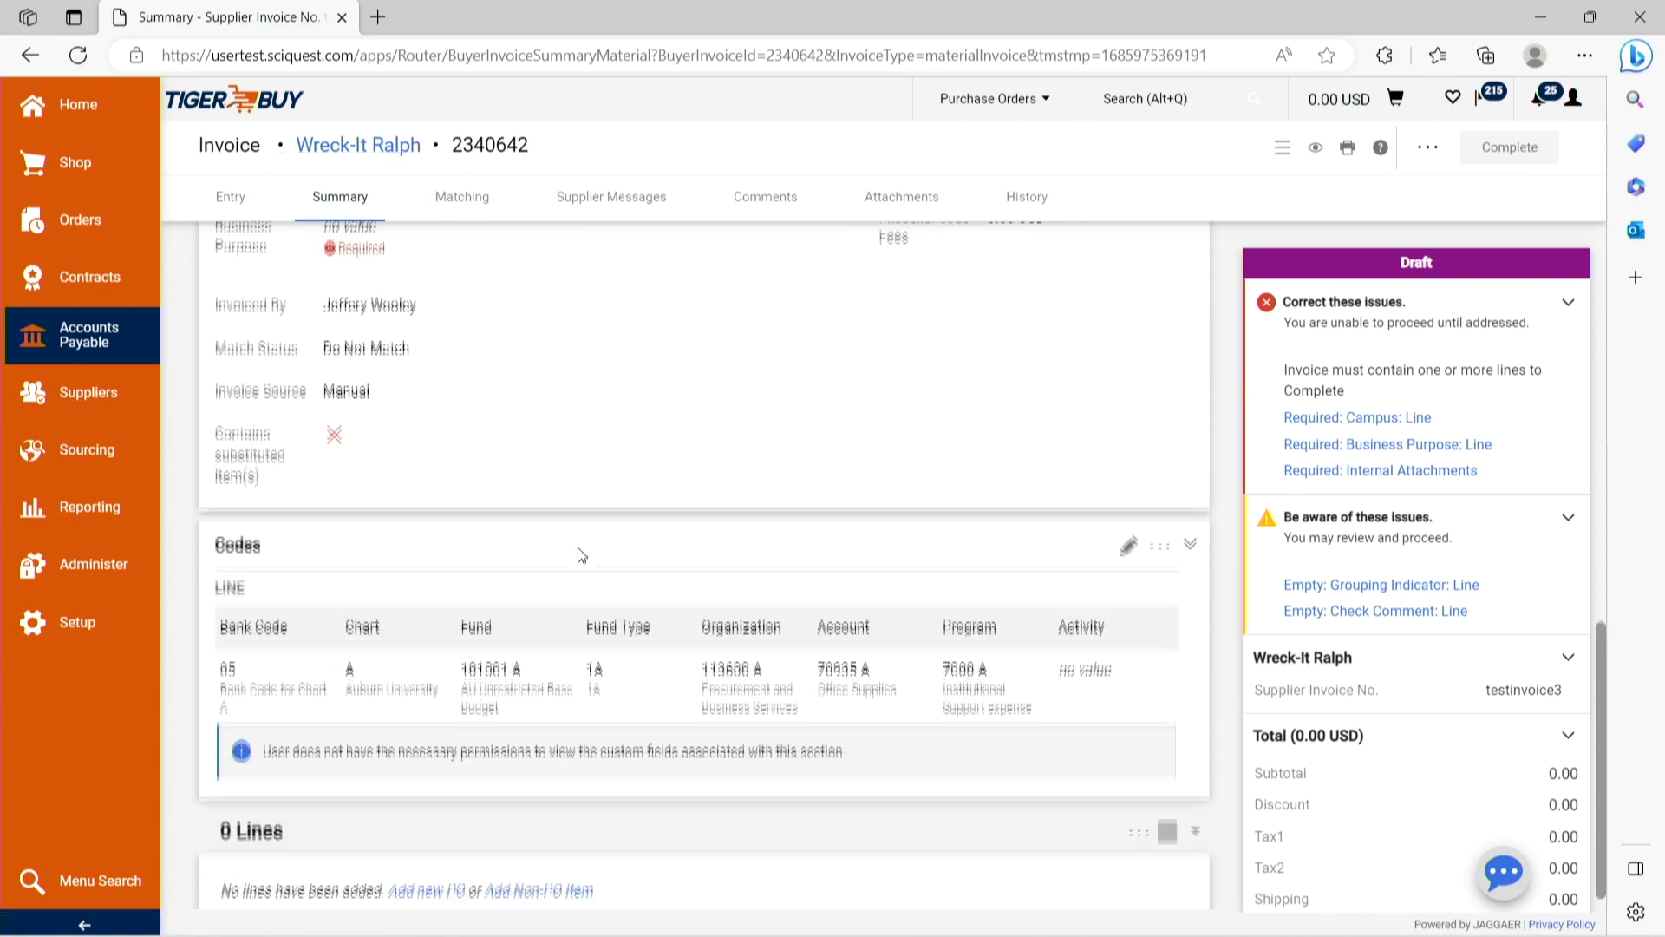
{"action": "left_click", "coordinate": [545, 866]}
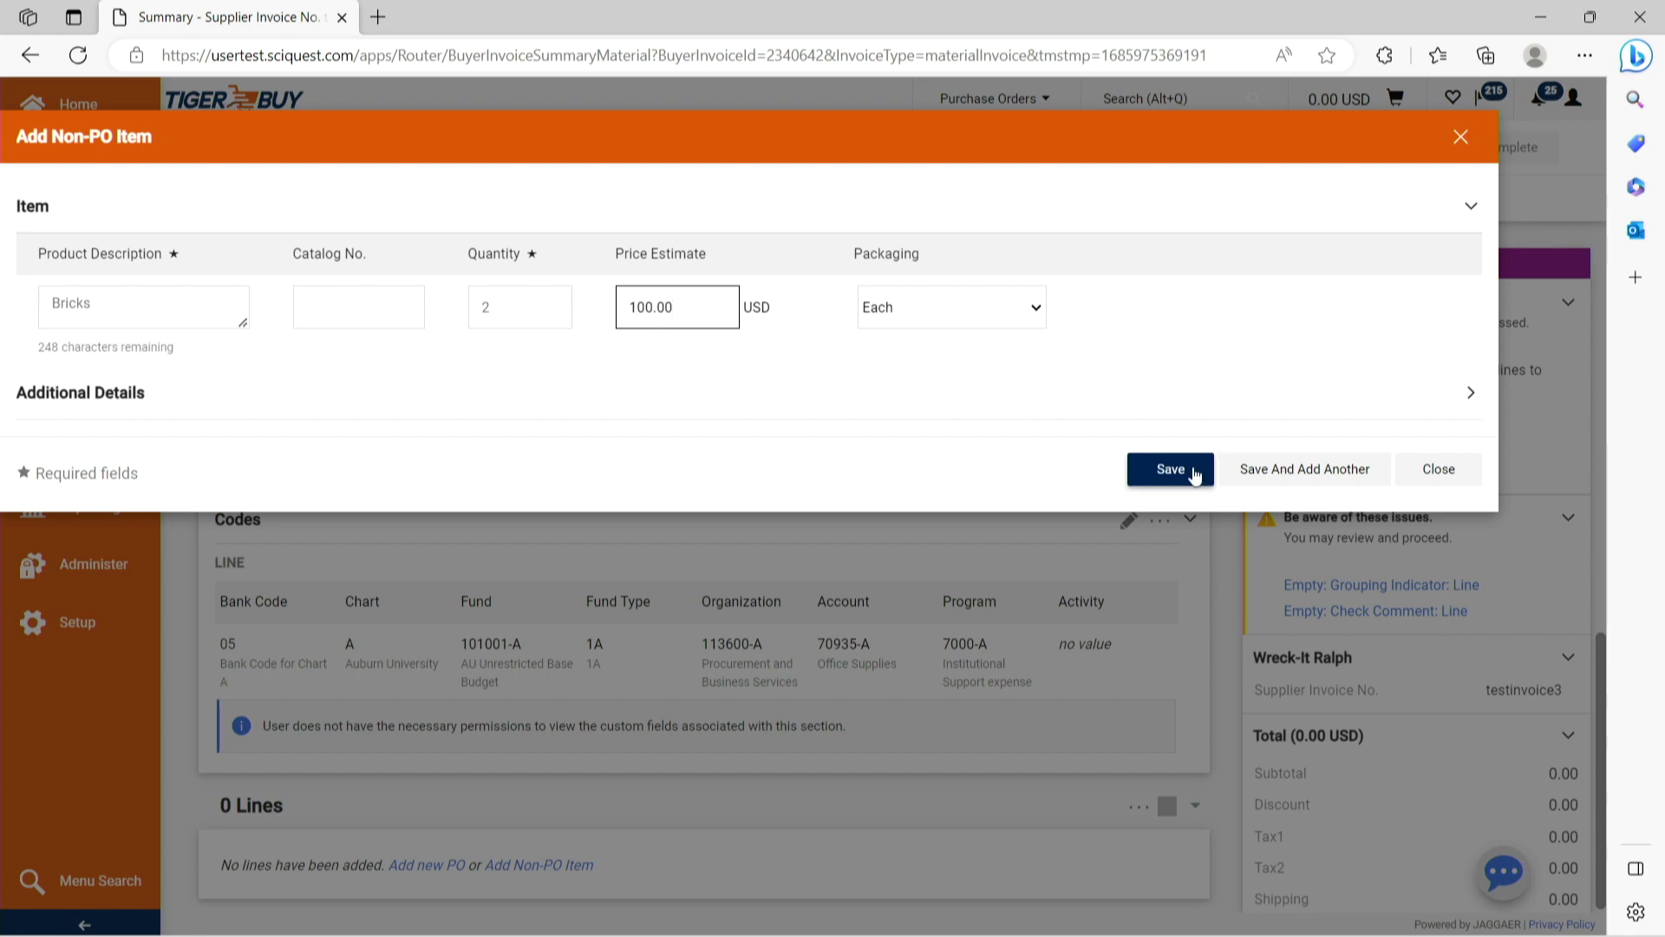
{"action": "left_click", "coordinate": [1193, 476]}
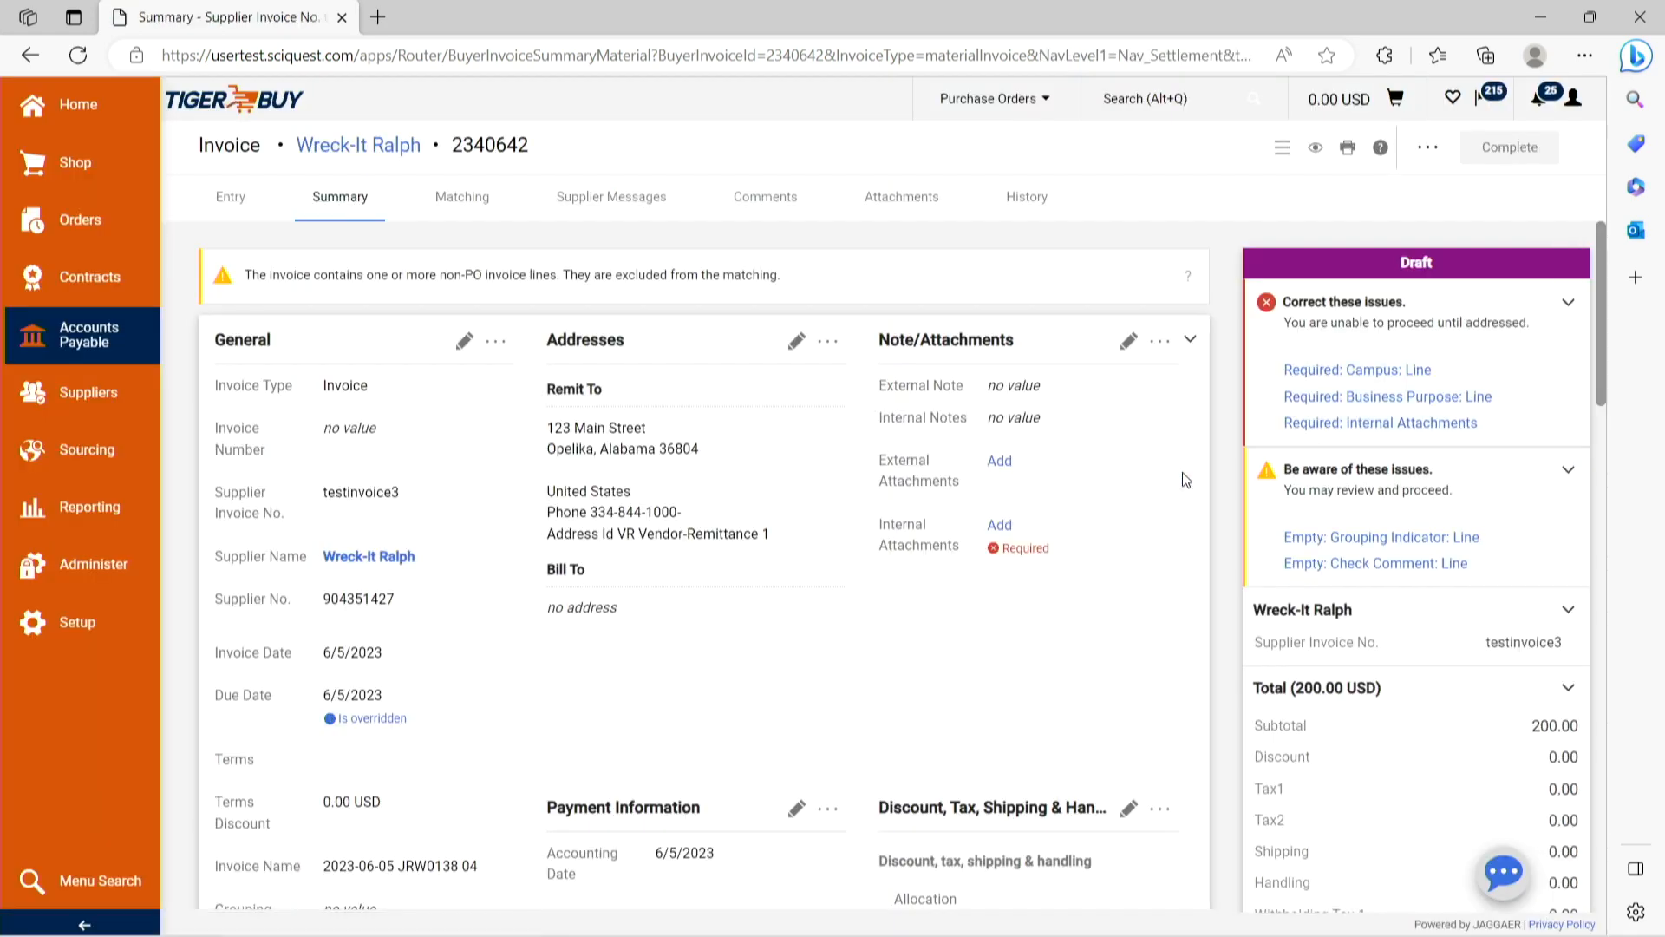
Step: Fill in the required general details with campus AU and business purpose TestInvoice, and save them
{"action": "scroll", "coordinate": [776, 595], "scroll_direction": "down", "scroll_amount": 10}
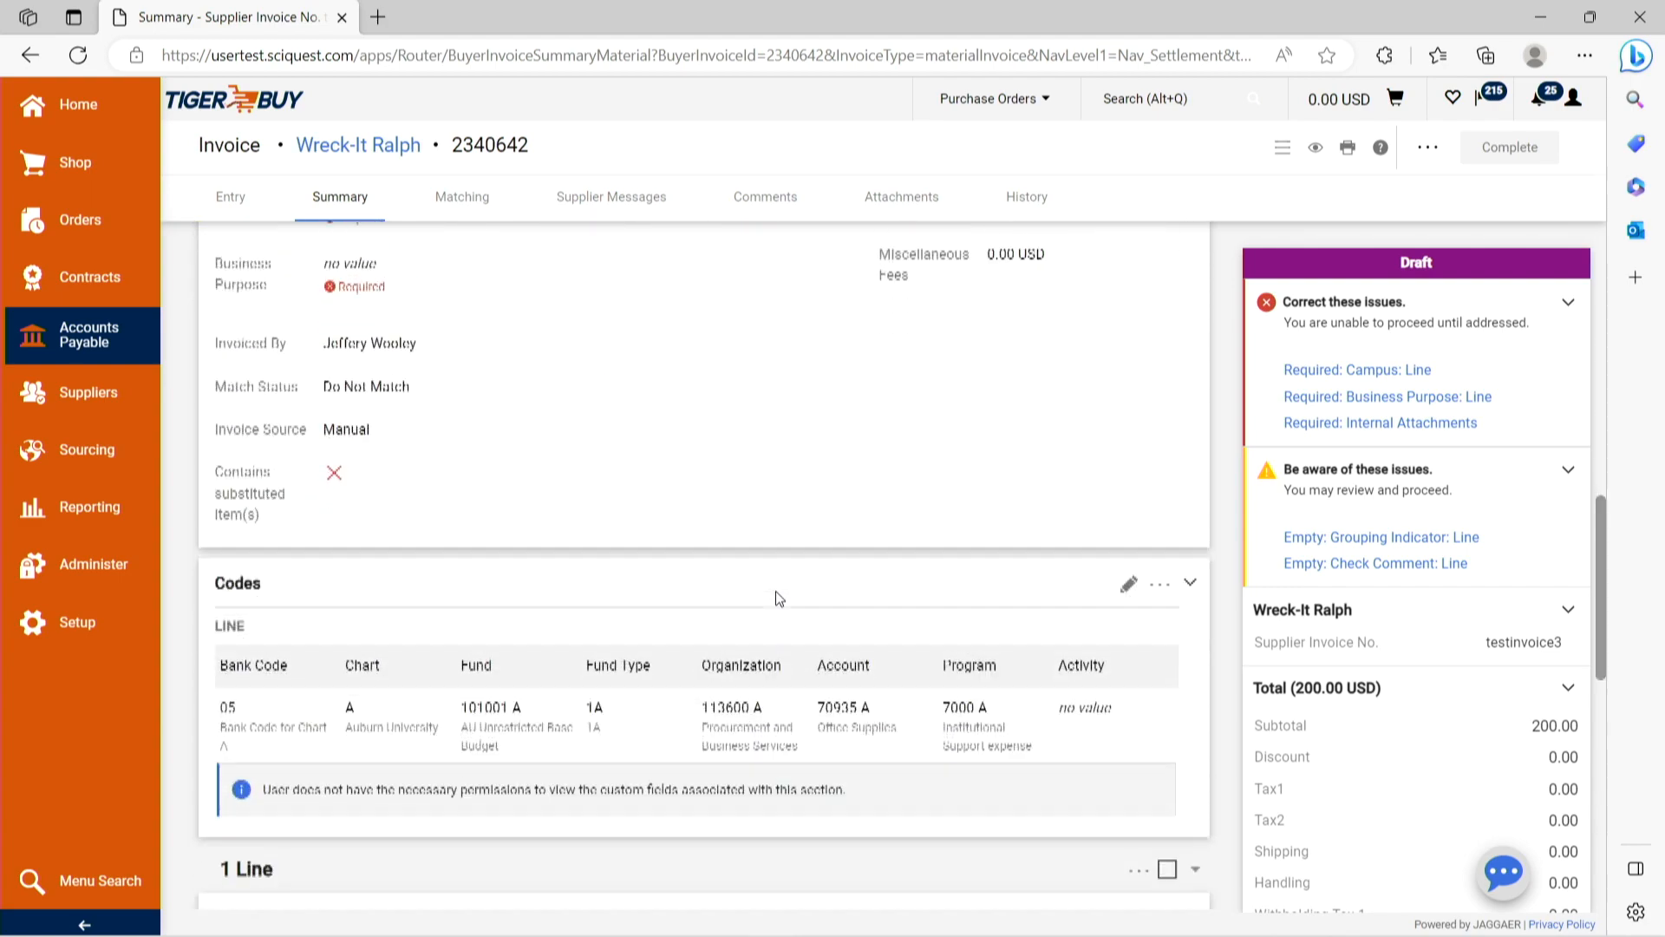
{"action": "scroll", "coordinate": [775, 595], "scroll_direction": "down", "scroll_amount": 5}
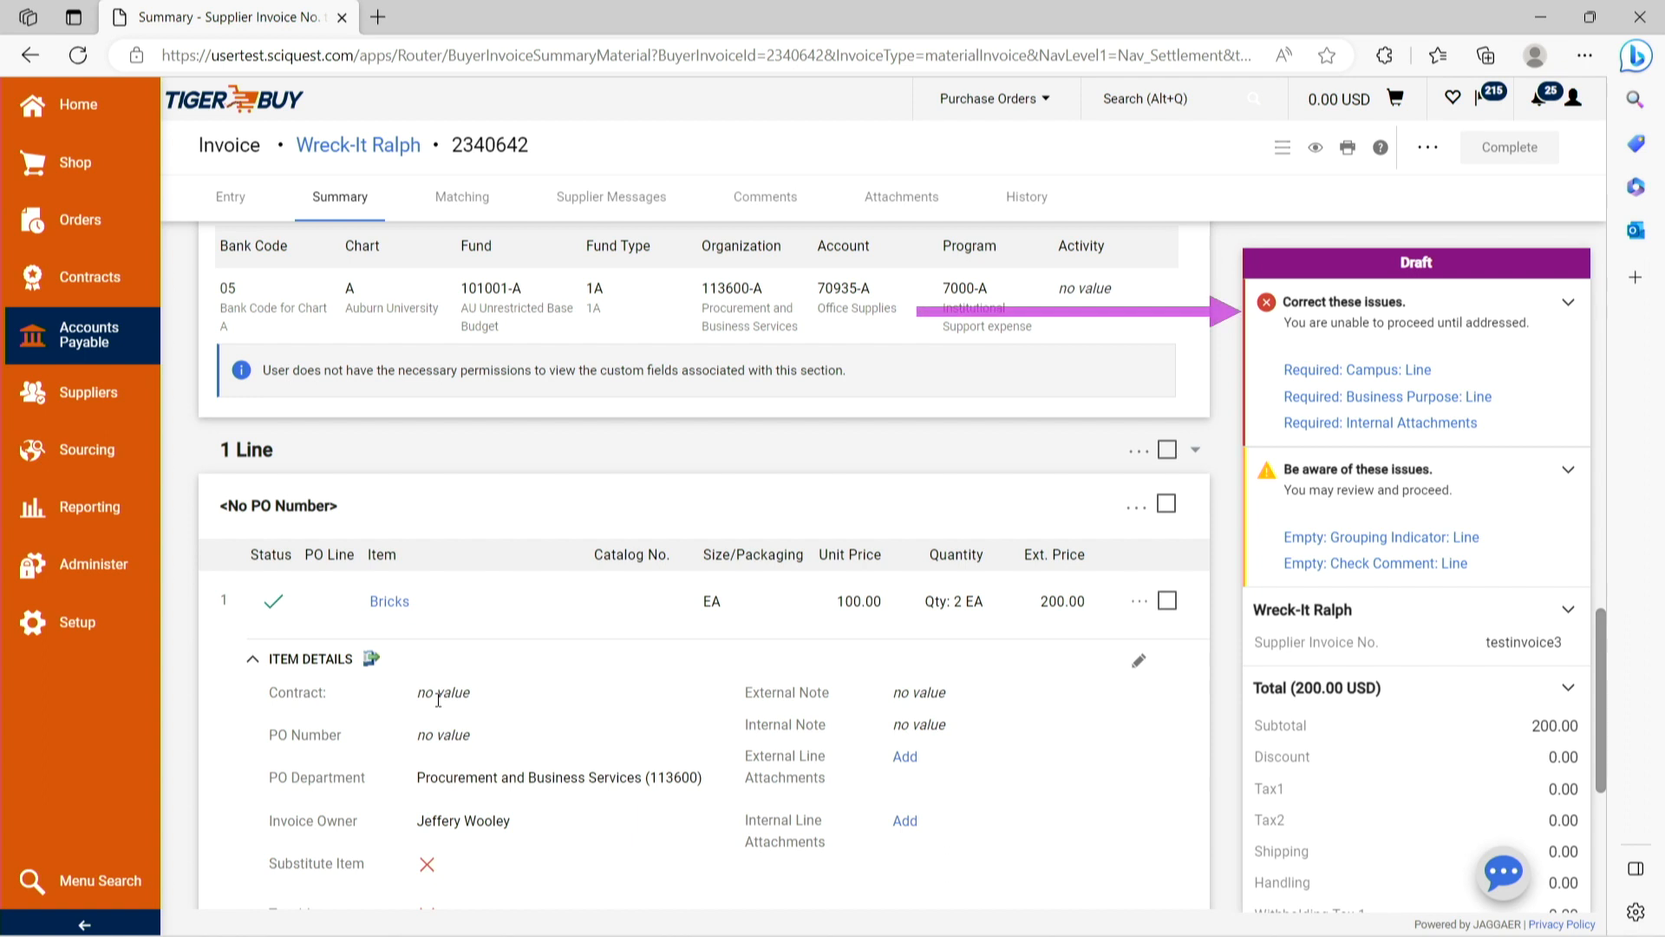
{"action": "left_click", "coordinate": [1333, 397]}
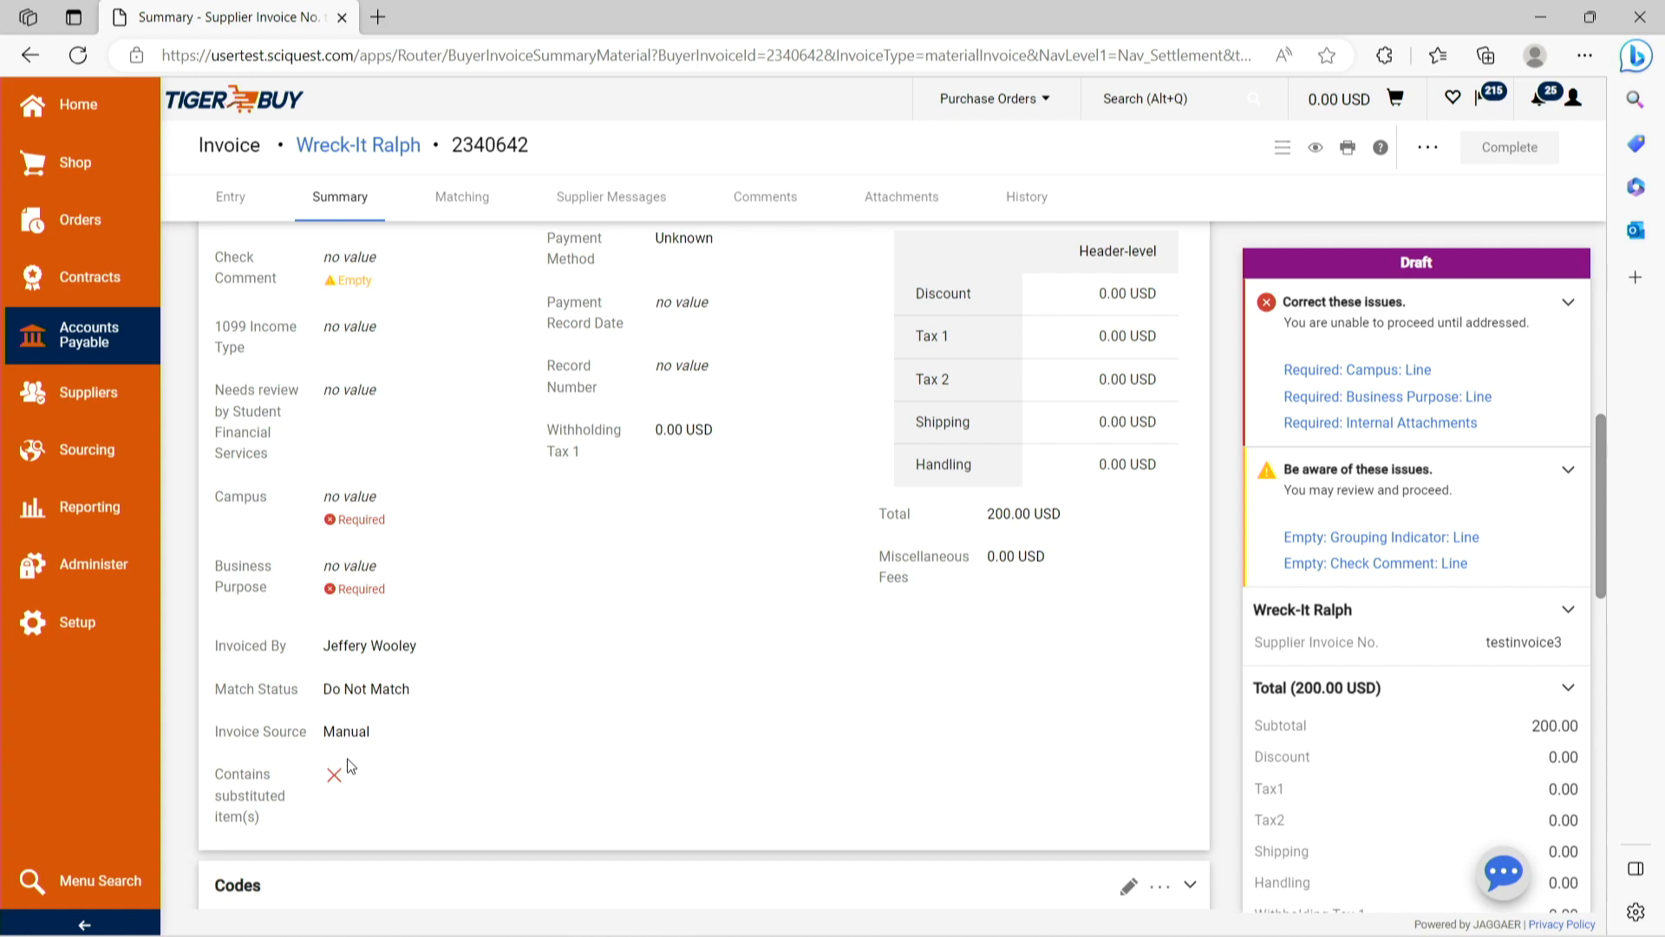
{"action": "scroll", "coordinate": [467, 355], "scroll_direction": "up", "scroll_amount": 8}
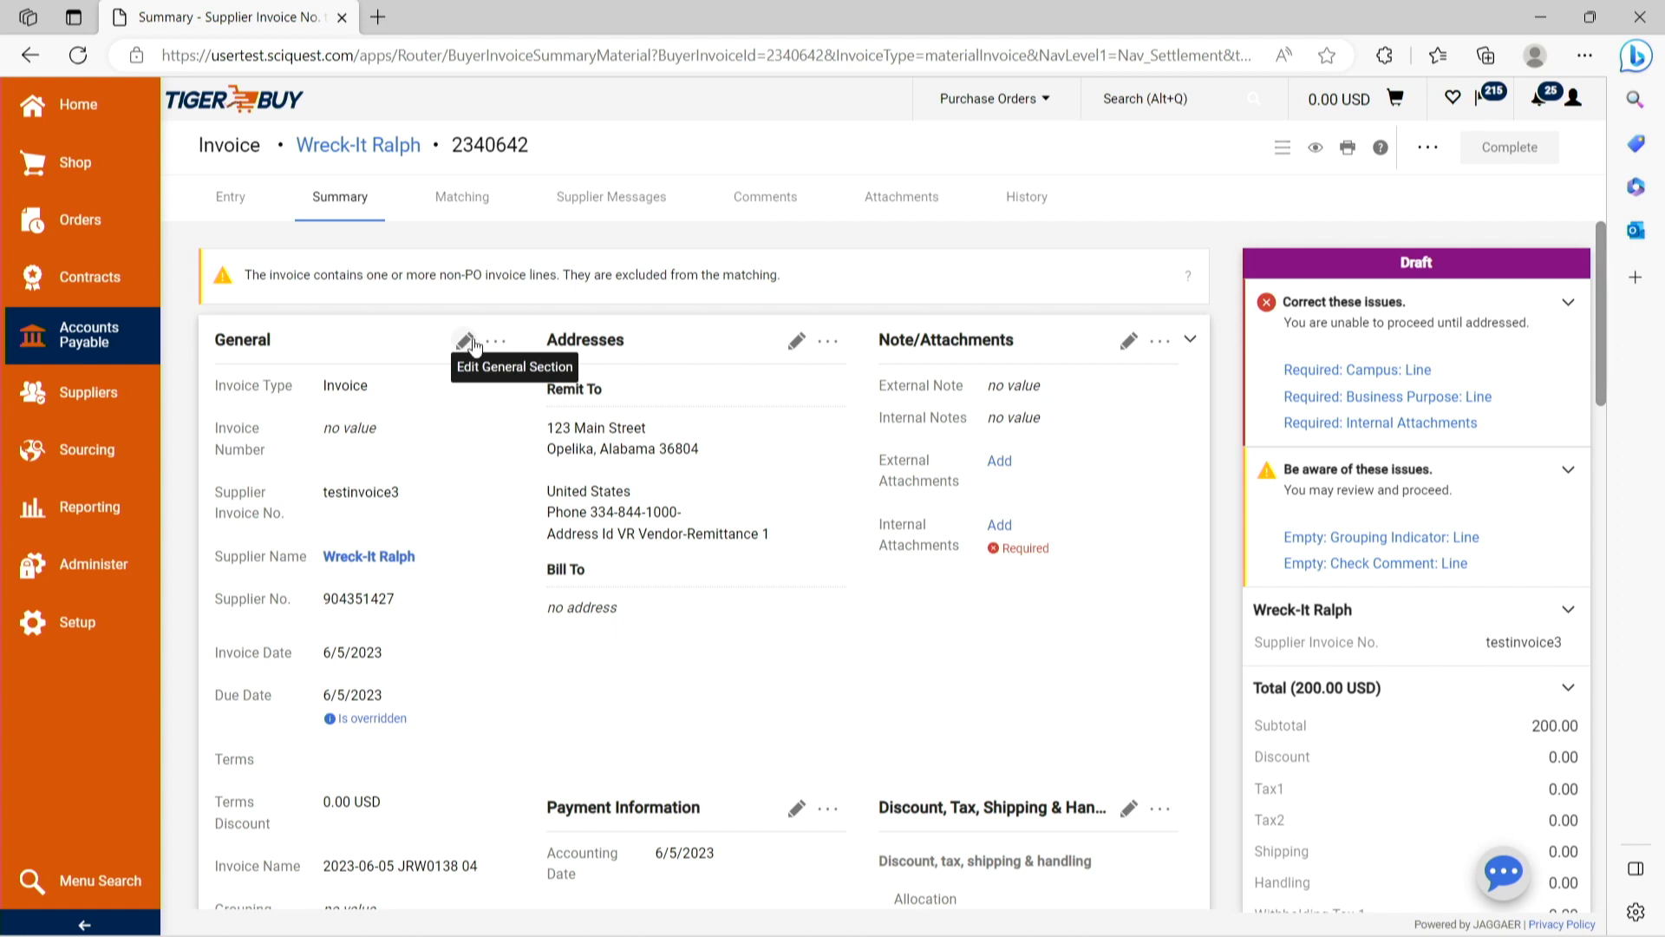
{"action": "left_click", "coordinate": [1352, 371]}
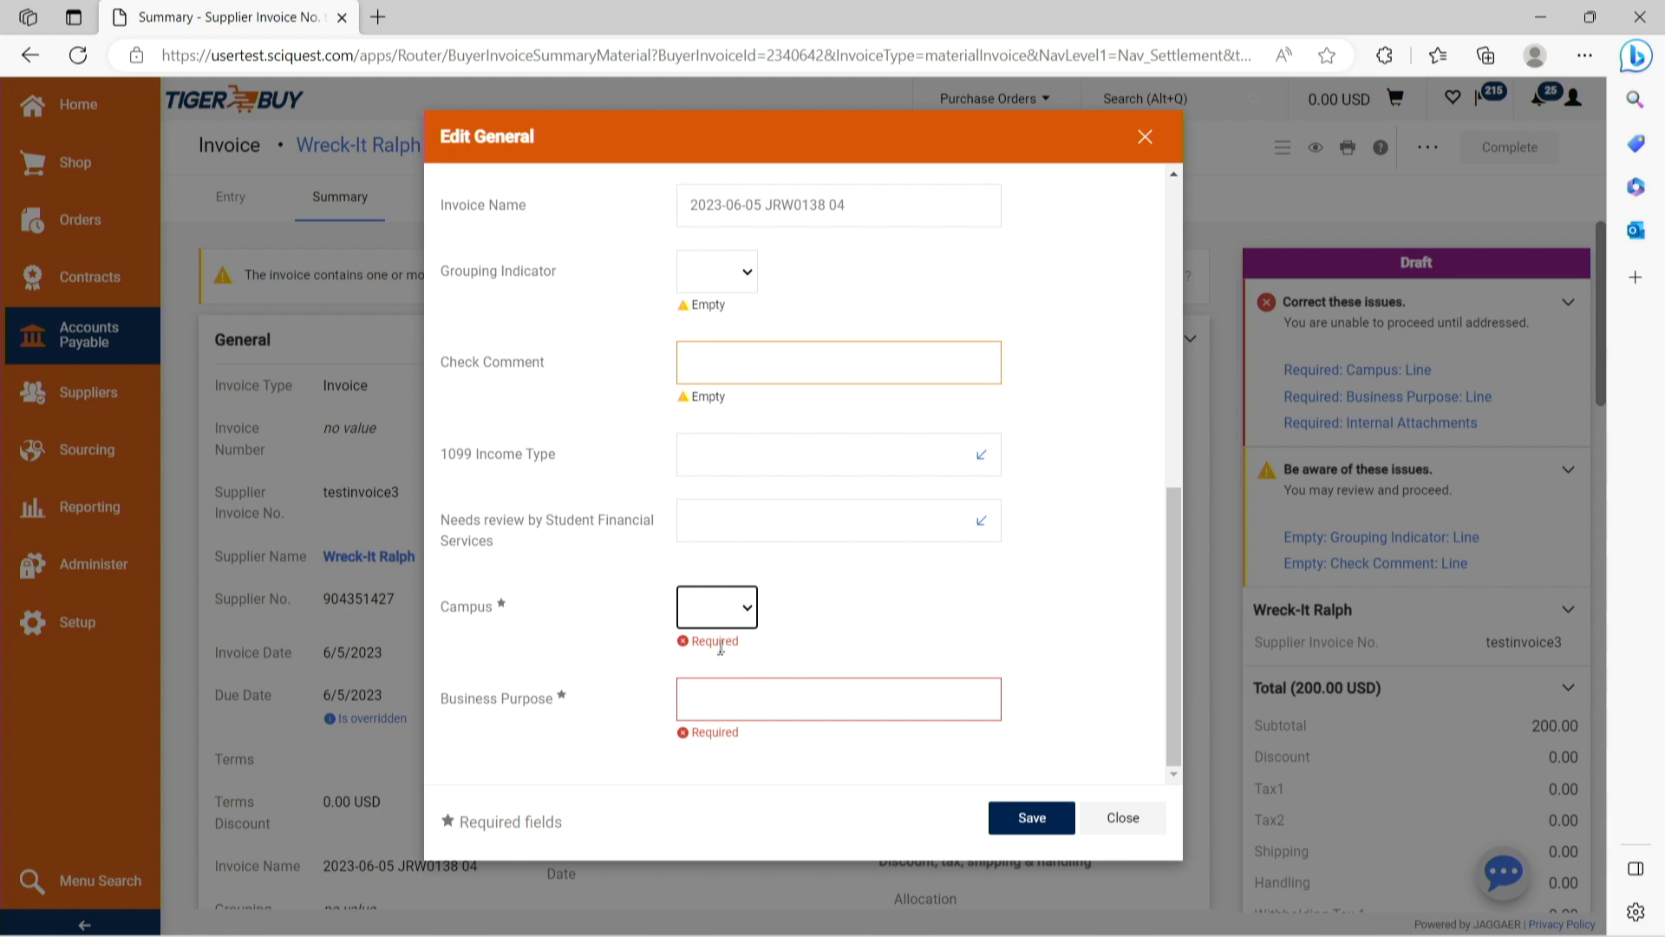
{"action": "left_click", "coordinate": [747, 608]}
{"action": "left_click", "coordinate": [721, 661]}
{"action": "left_click", "coordinate": [797, 694]}
{"action": "type", "text": "TestInvoice"}
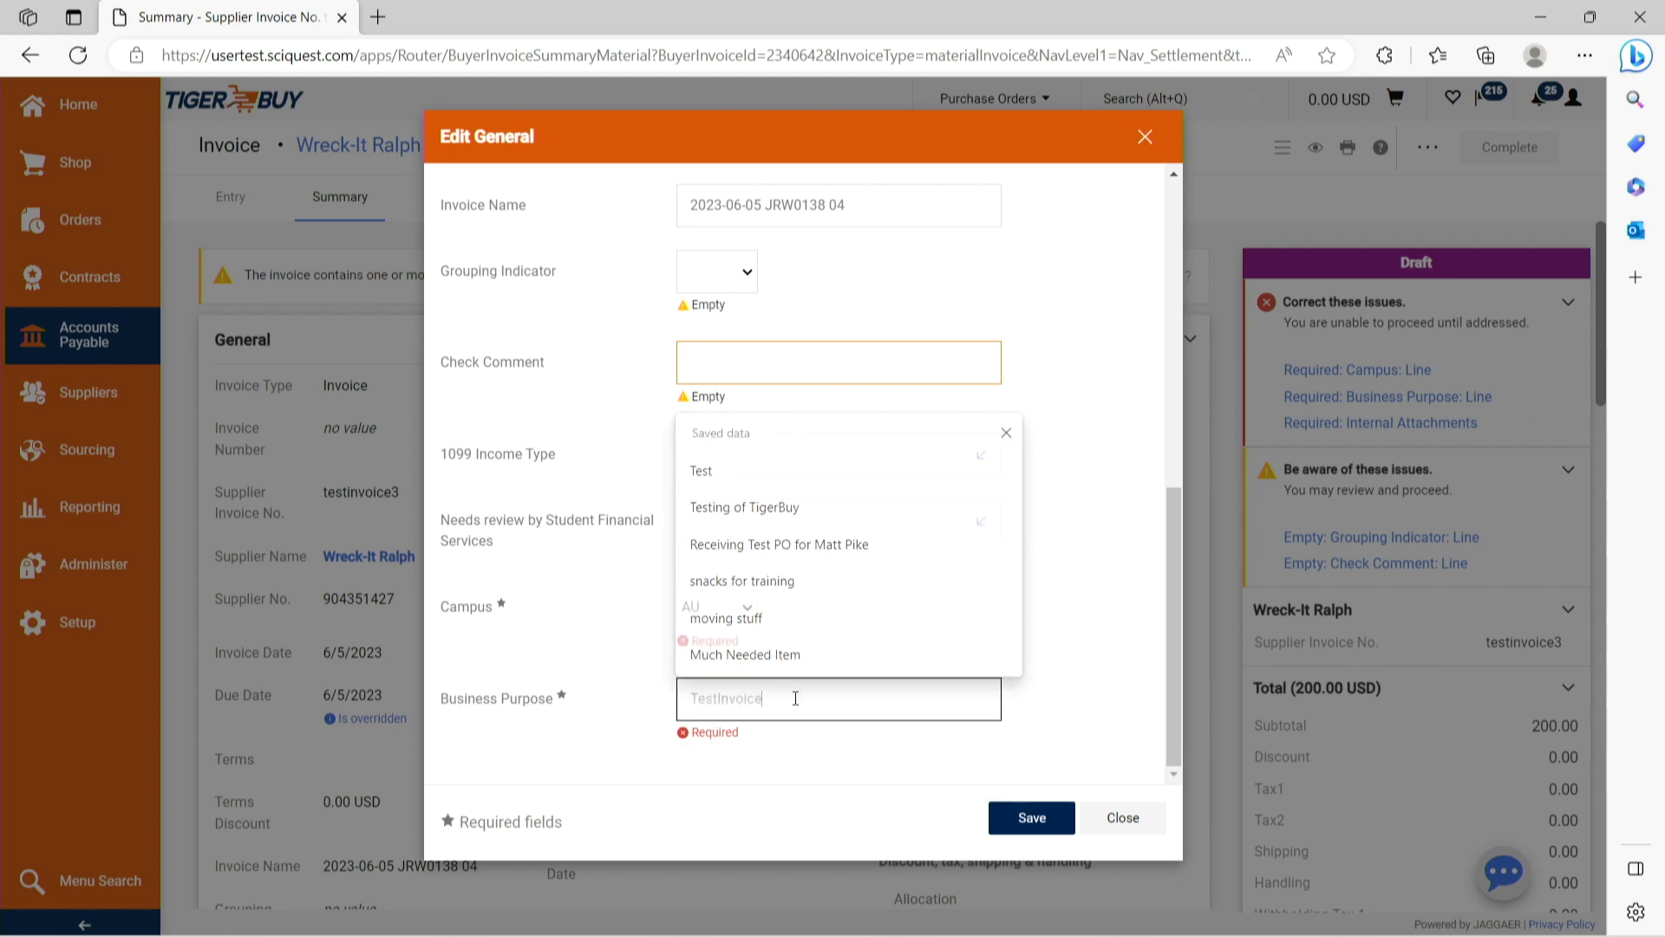
{"action": "left_click", "coordinate": [1037, 820]}
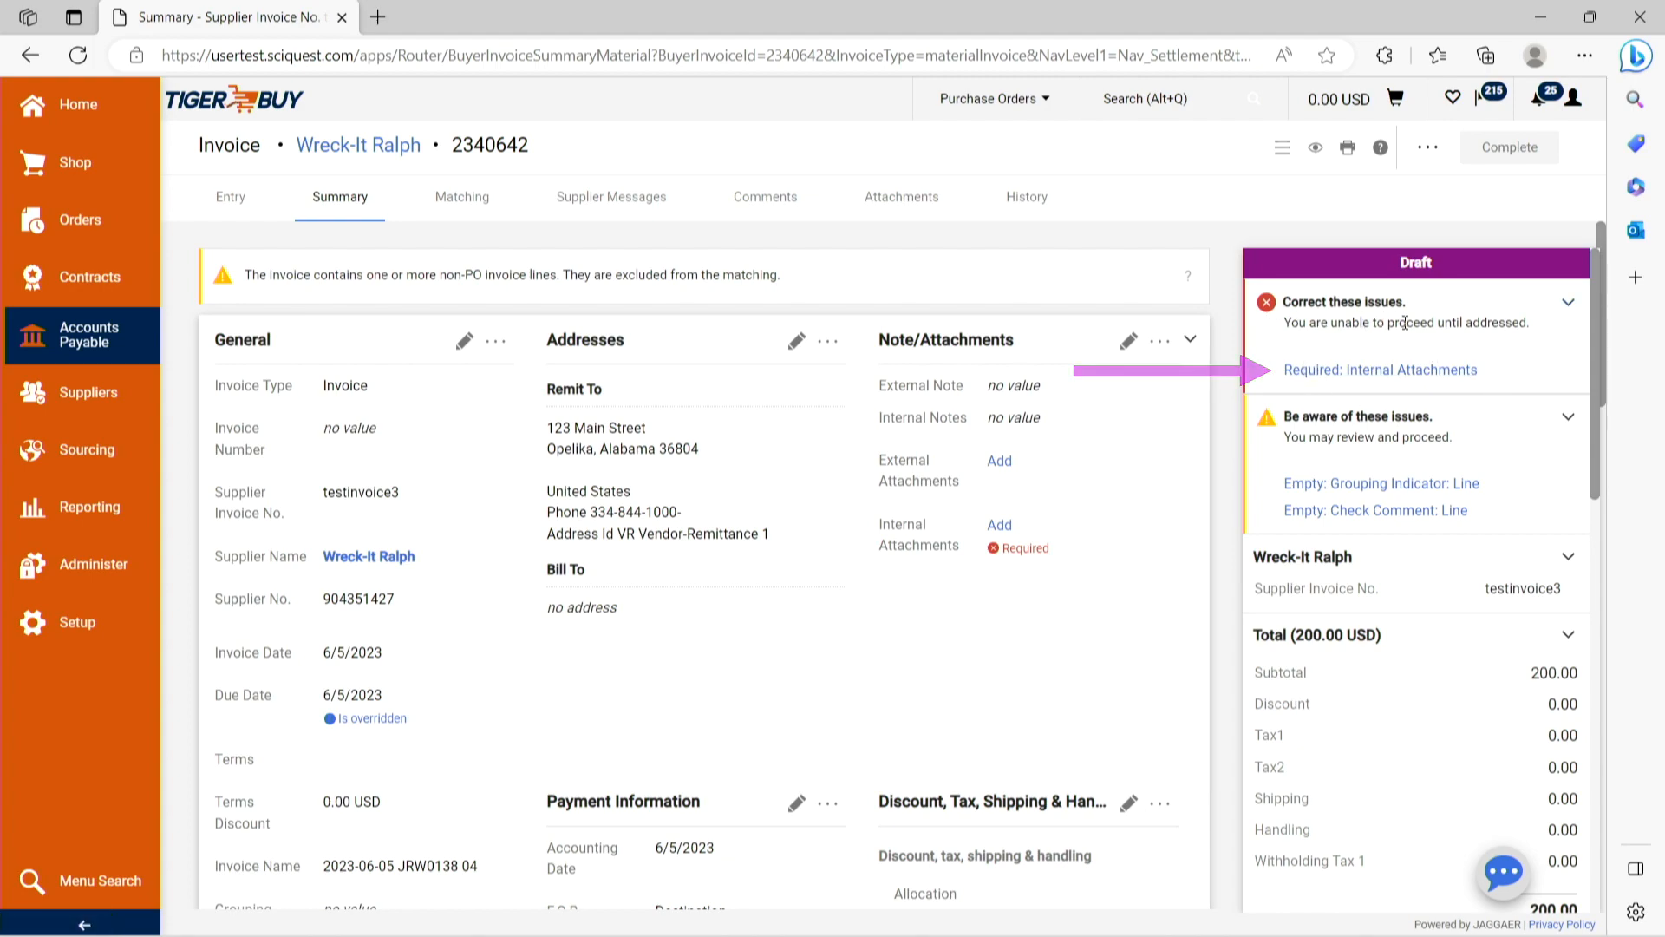
Step: Attach Foosackleys.pdf from the Documents folder to the invoice as an internal attachment and save the change
{"action": "scroll", "coordinate": [944, 428], "scroll_direction": "down", "scroll_amount": 12}
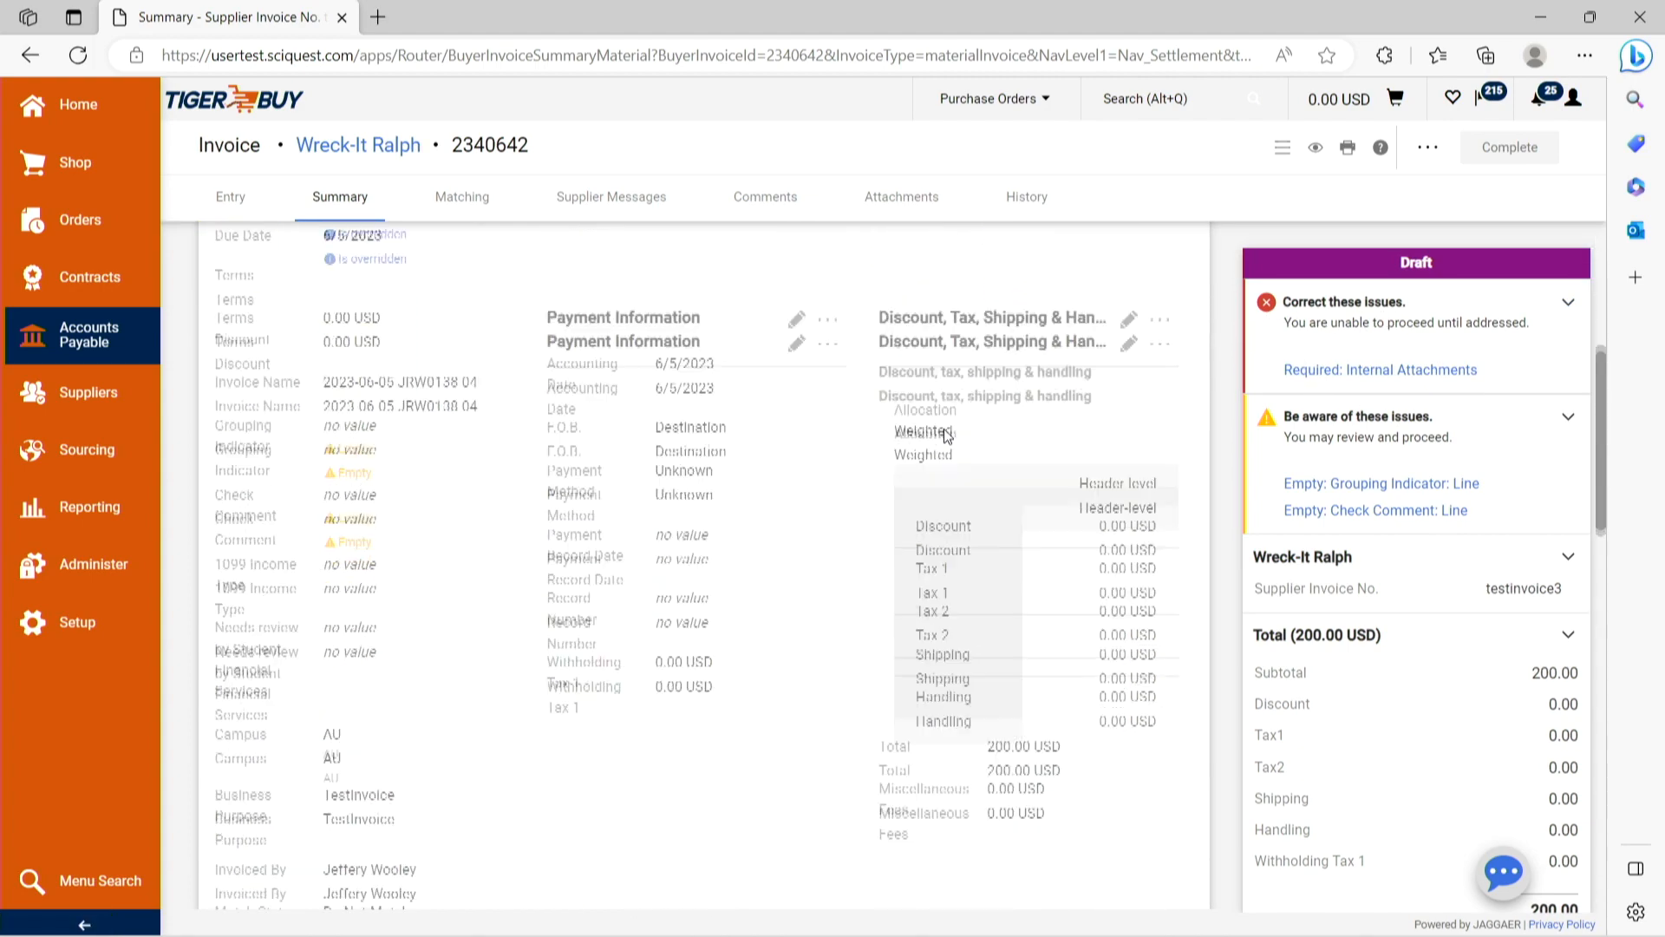
{"action": "scroll", "coordinate": [886, 482], "scroll_direction": "down", "scroll_amount": 1}
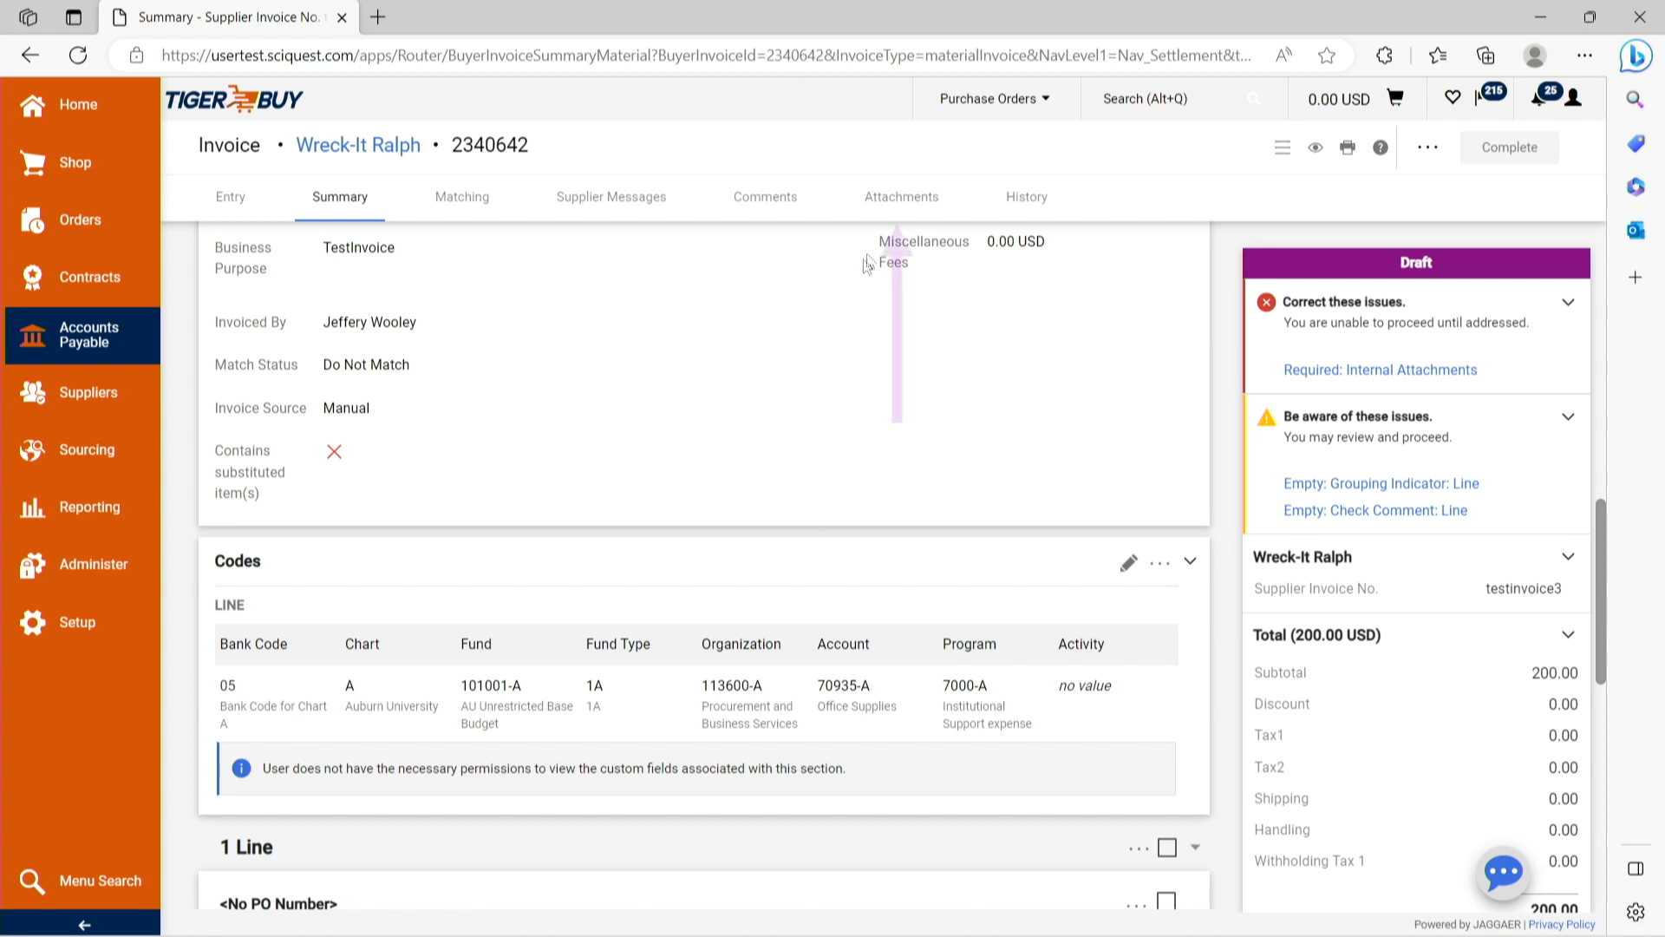
{"action": "left_click", "coordinate": [900, 206]}
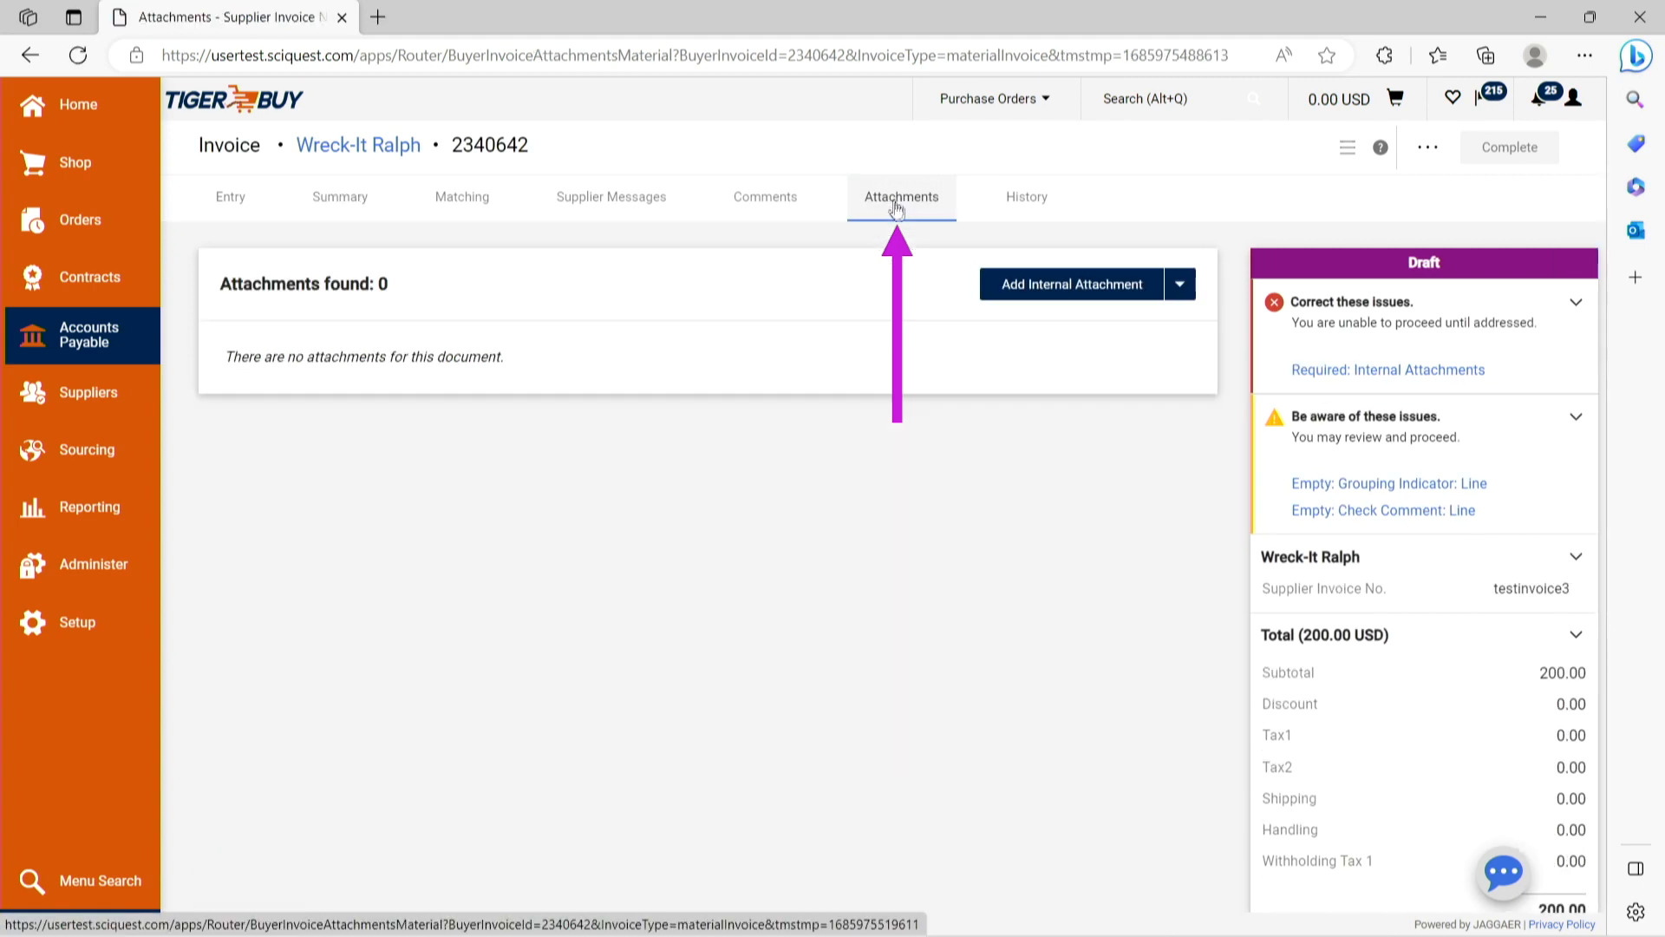
{"action": "left_click", "coordinate": [1073, 286]}
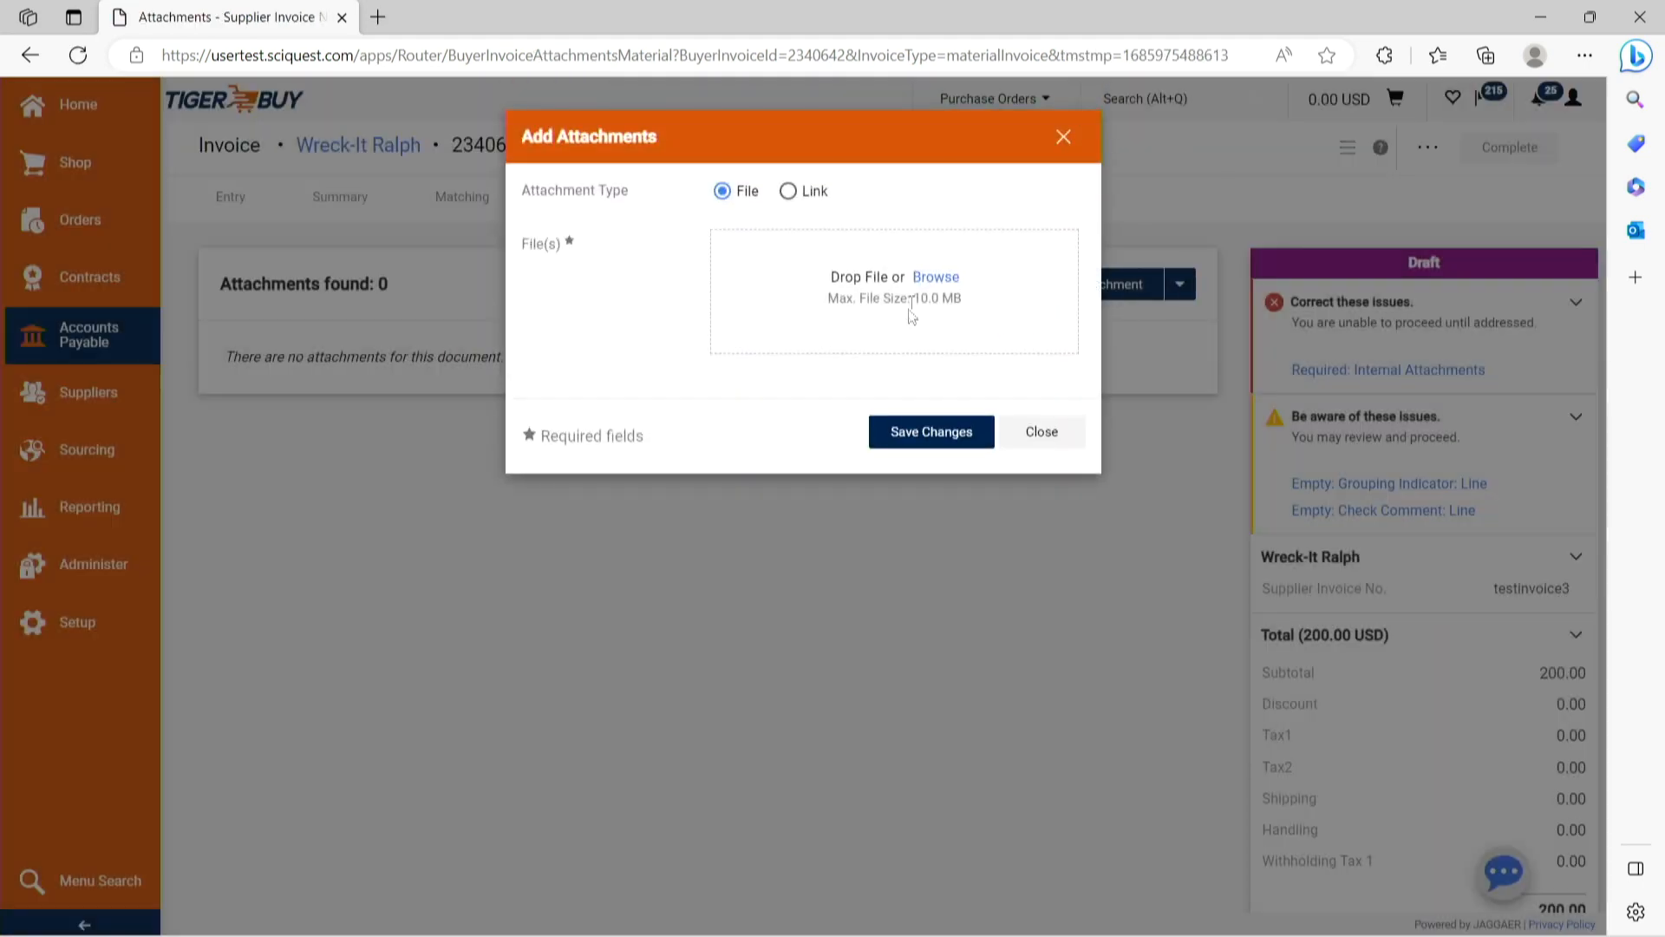
{"action": "left_click", "coordinate": [936, 278]}
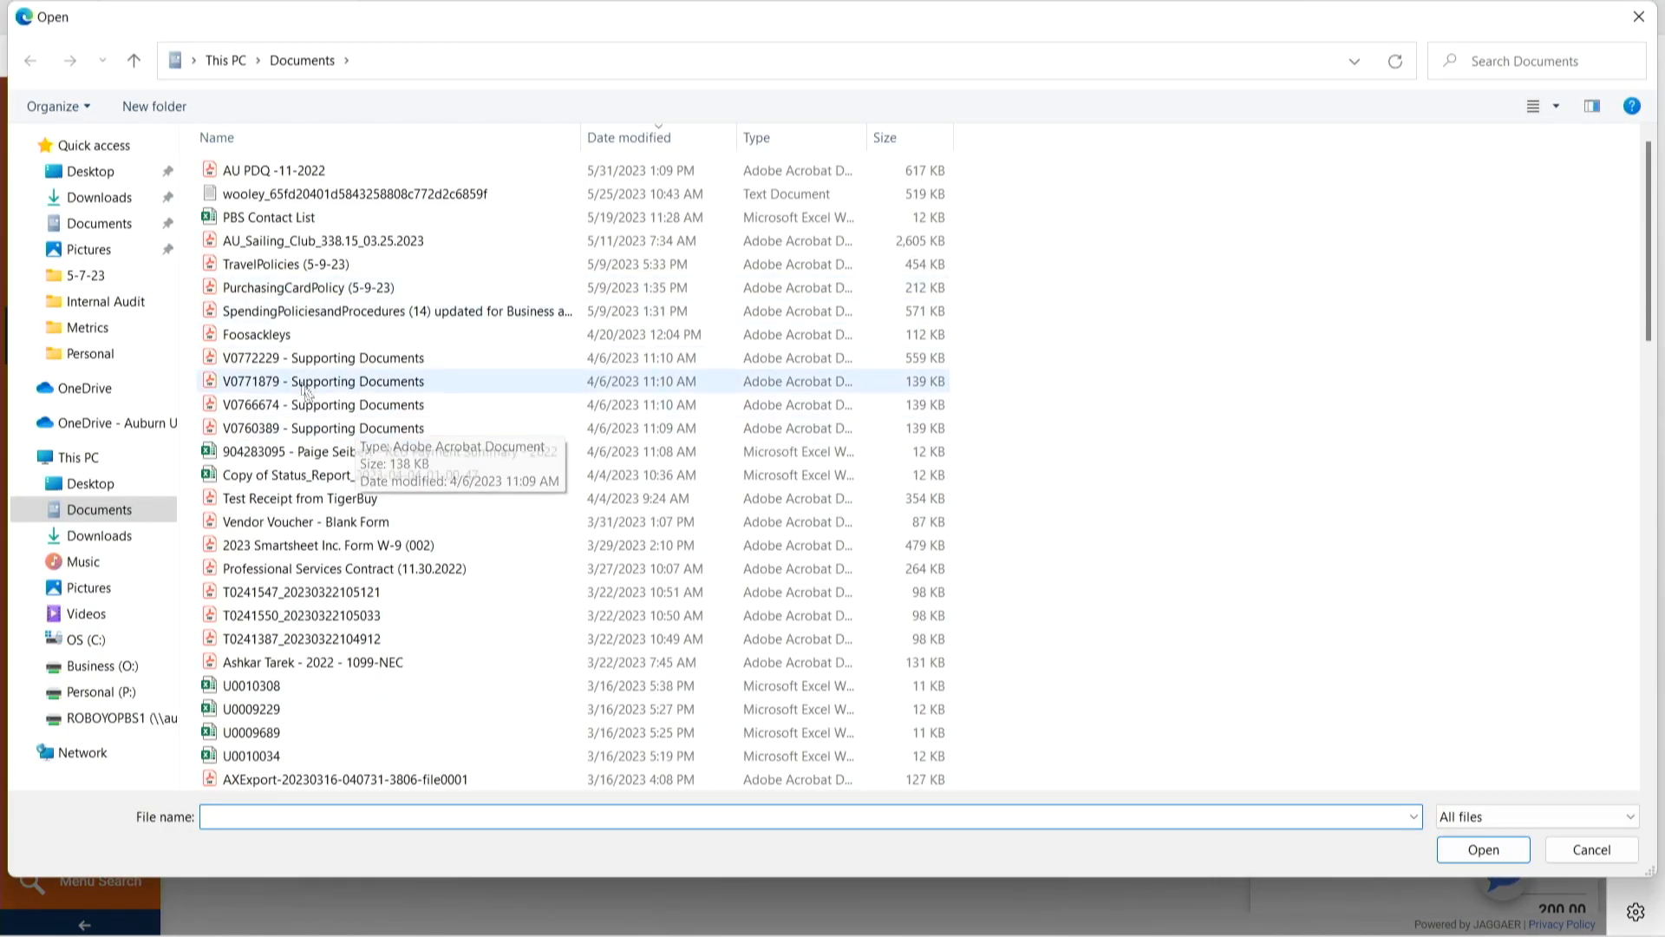
{"action": "left_click", "coordinate": [269, 334]}
{"action": "left_click", "coordinate": [1472, 851]}
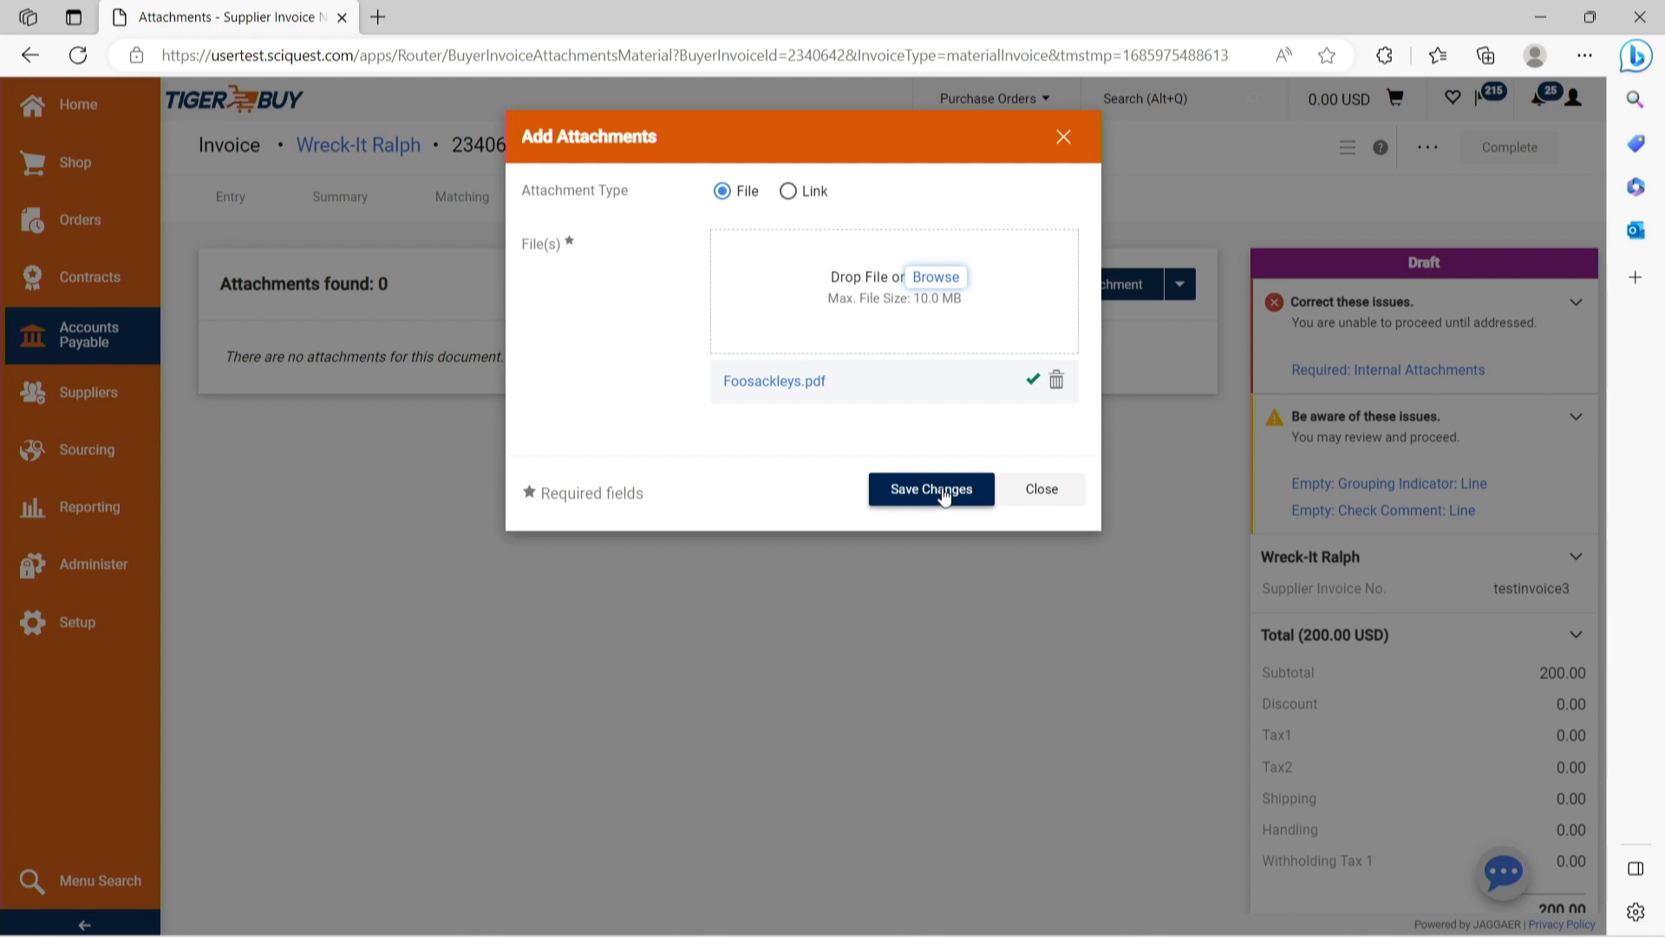
{"action": "left_click", "coordinate": [943, 491]}
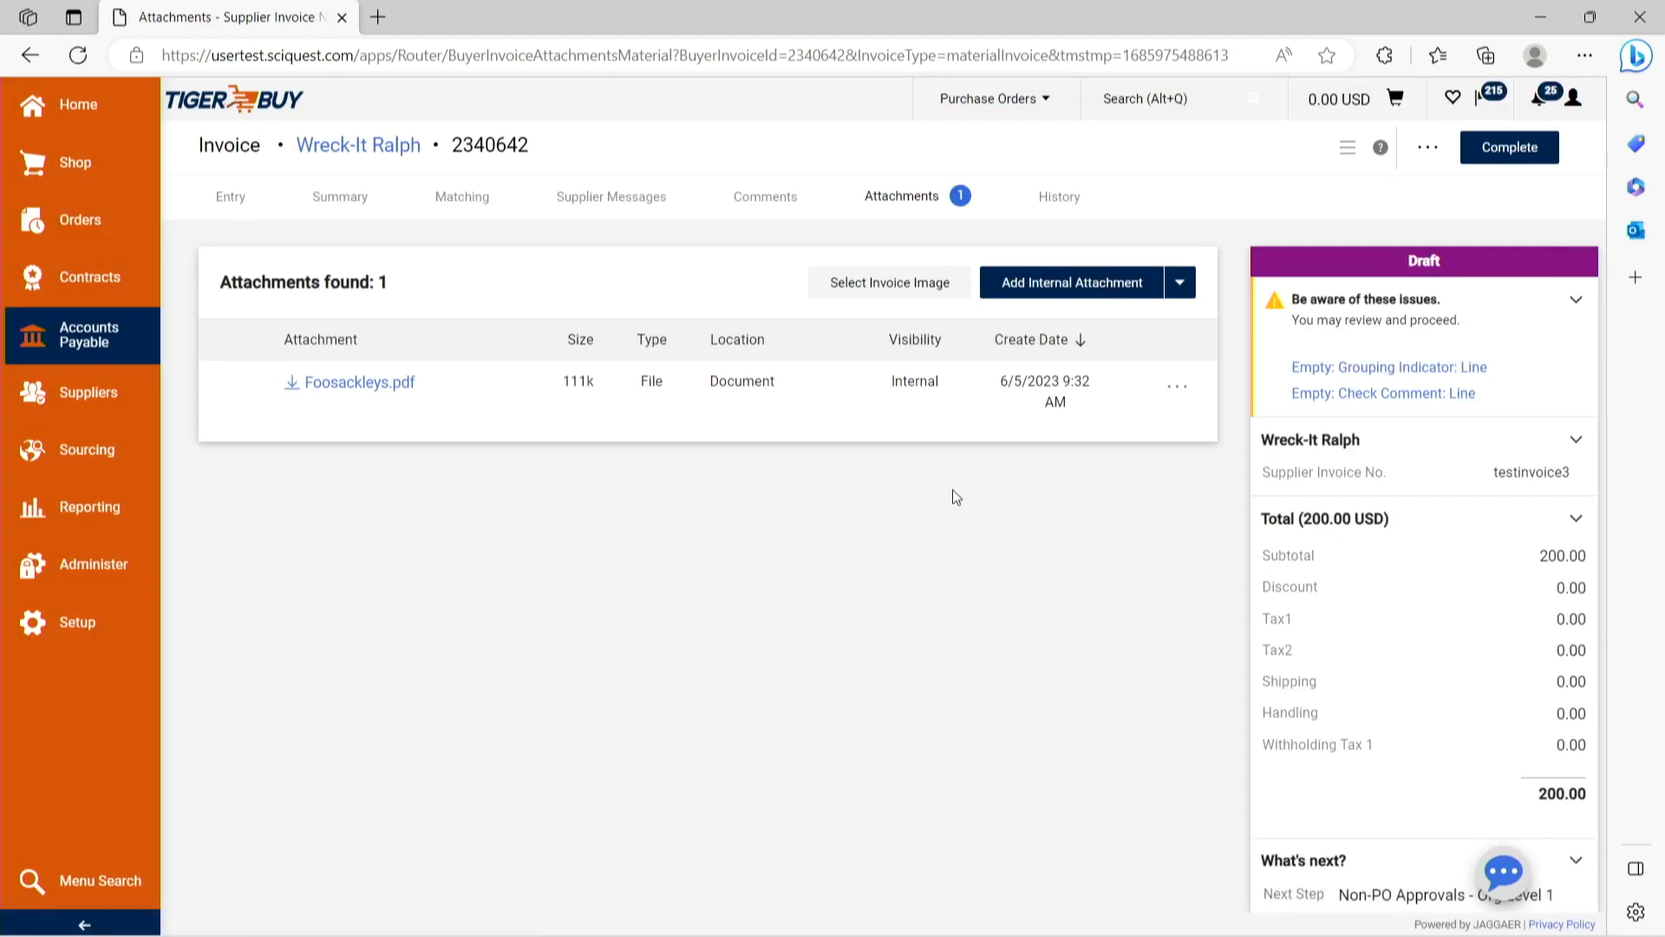
Step: Return to the invoice summary, complete the invoice to submit it, and open the submitted invoice
{"action": "left_click", "coordinate": [340, 206]}
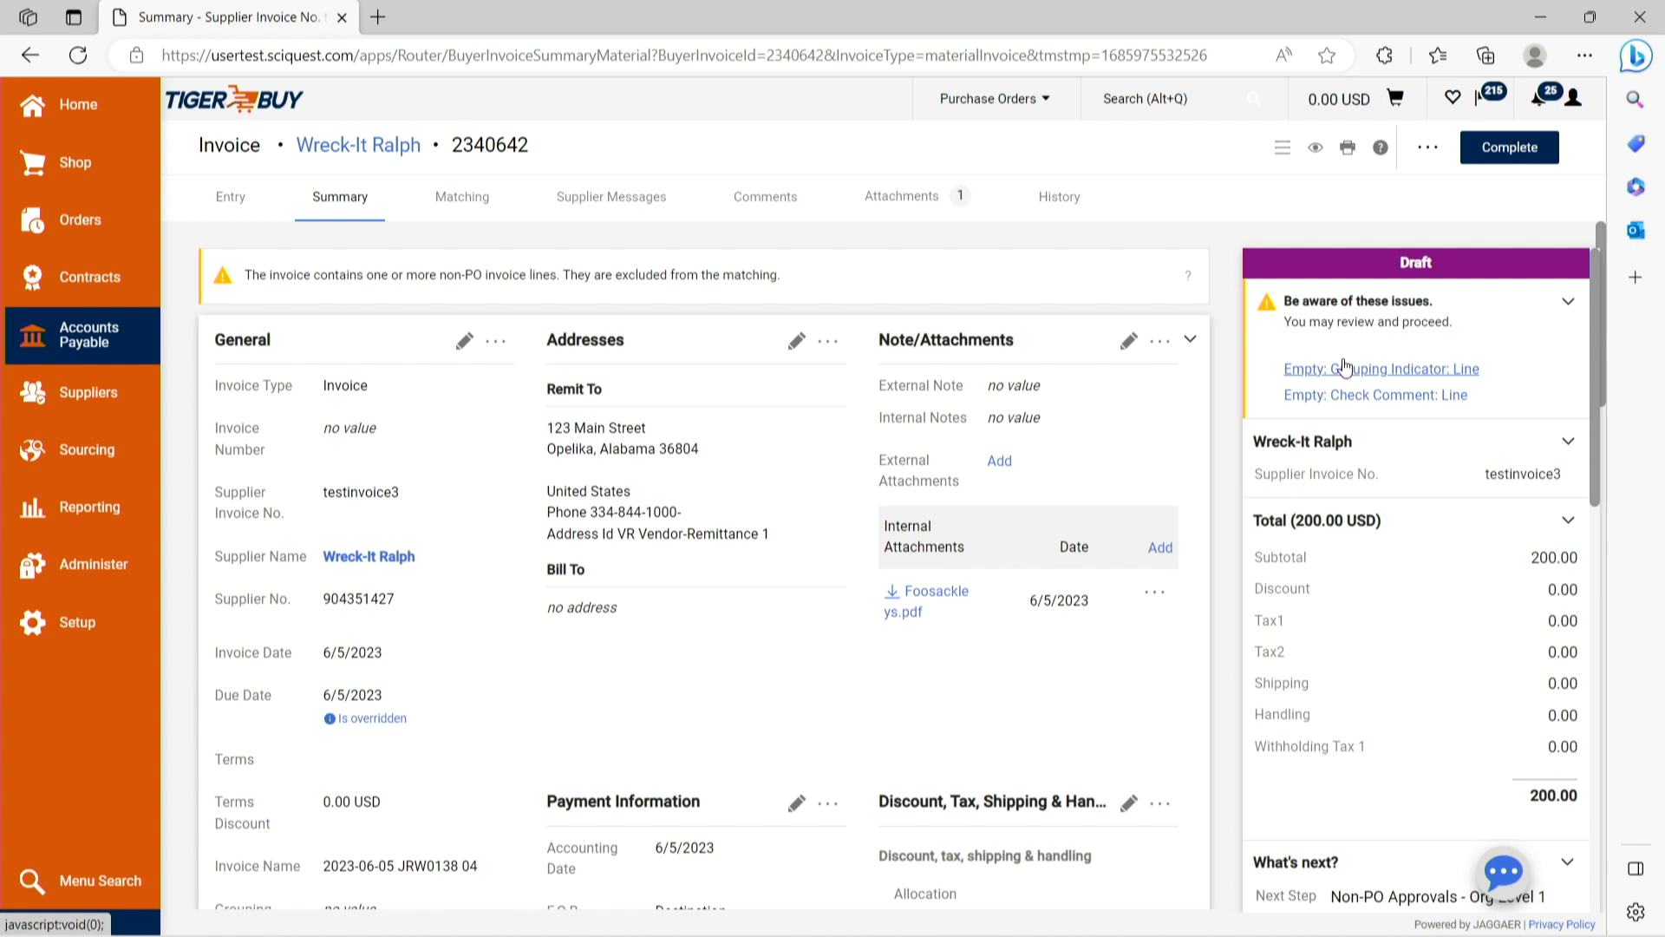
{"action": "left_click", "coordinate": [1511, 149]}
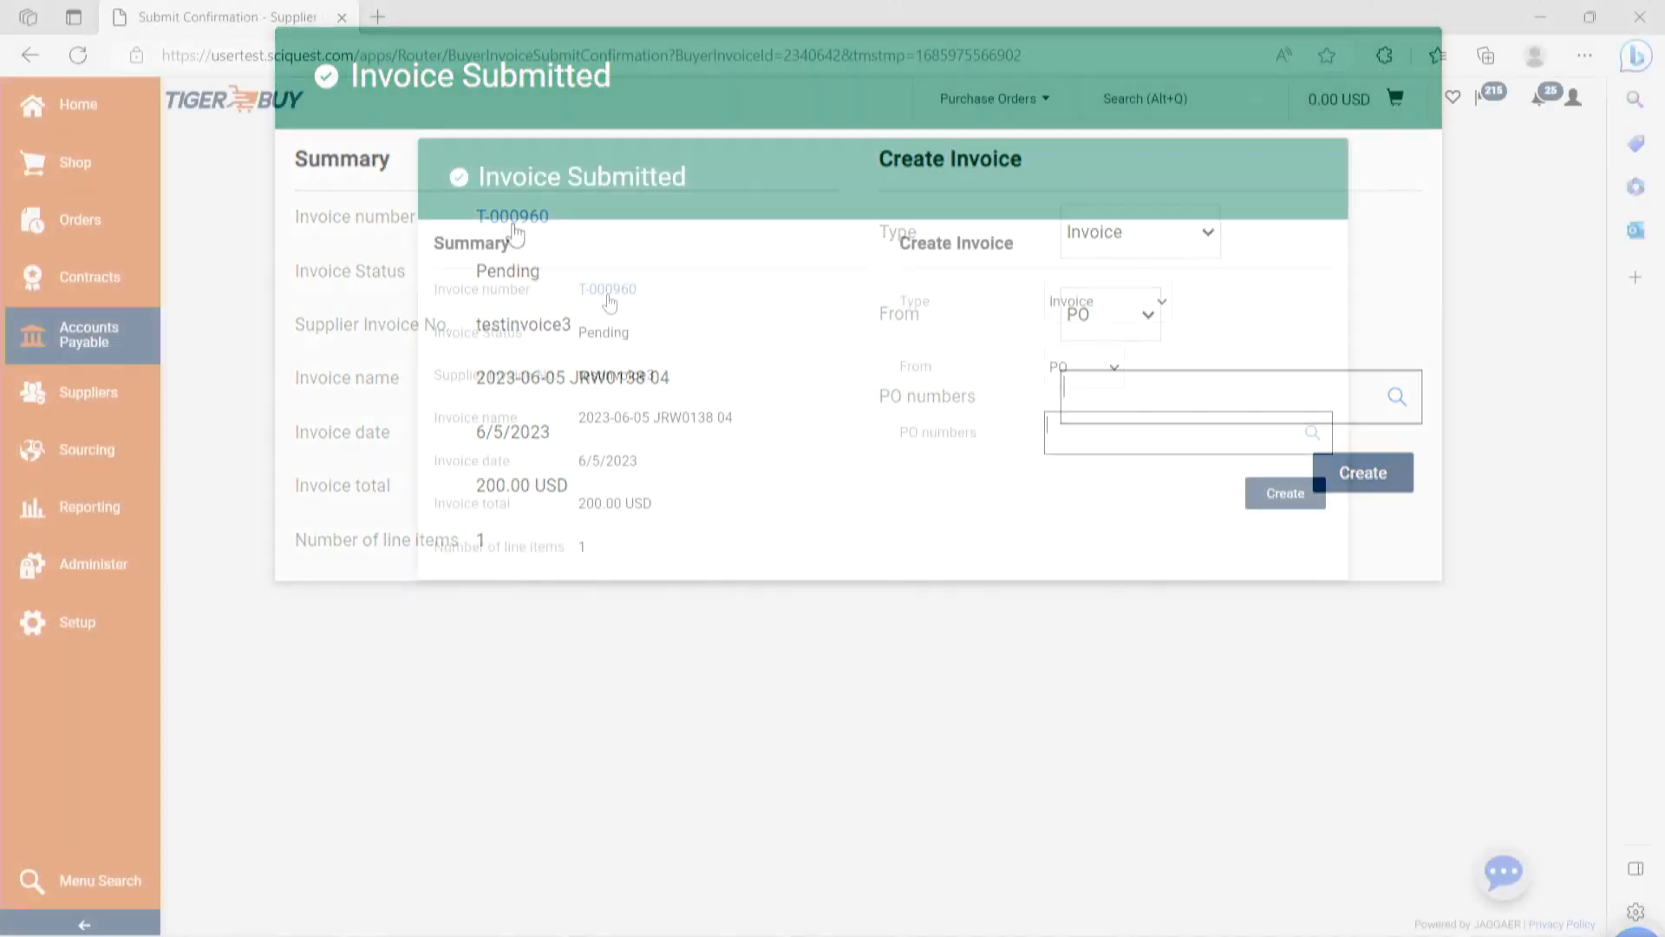
{"action": "left_click", "coordinate": [610, 291]}
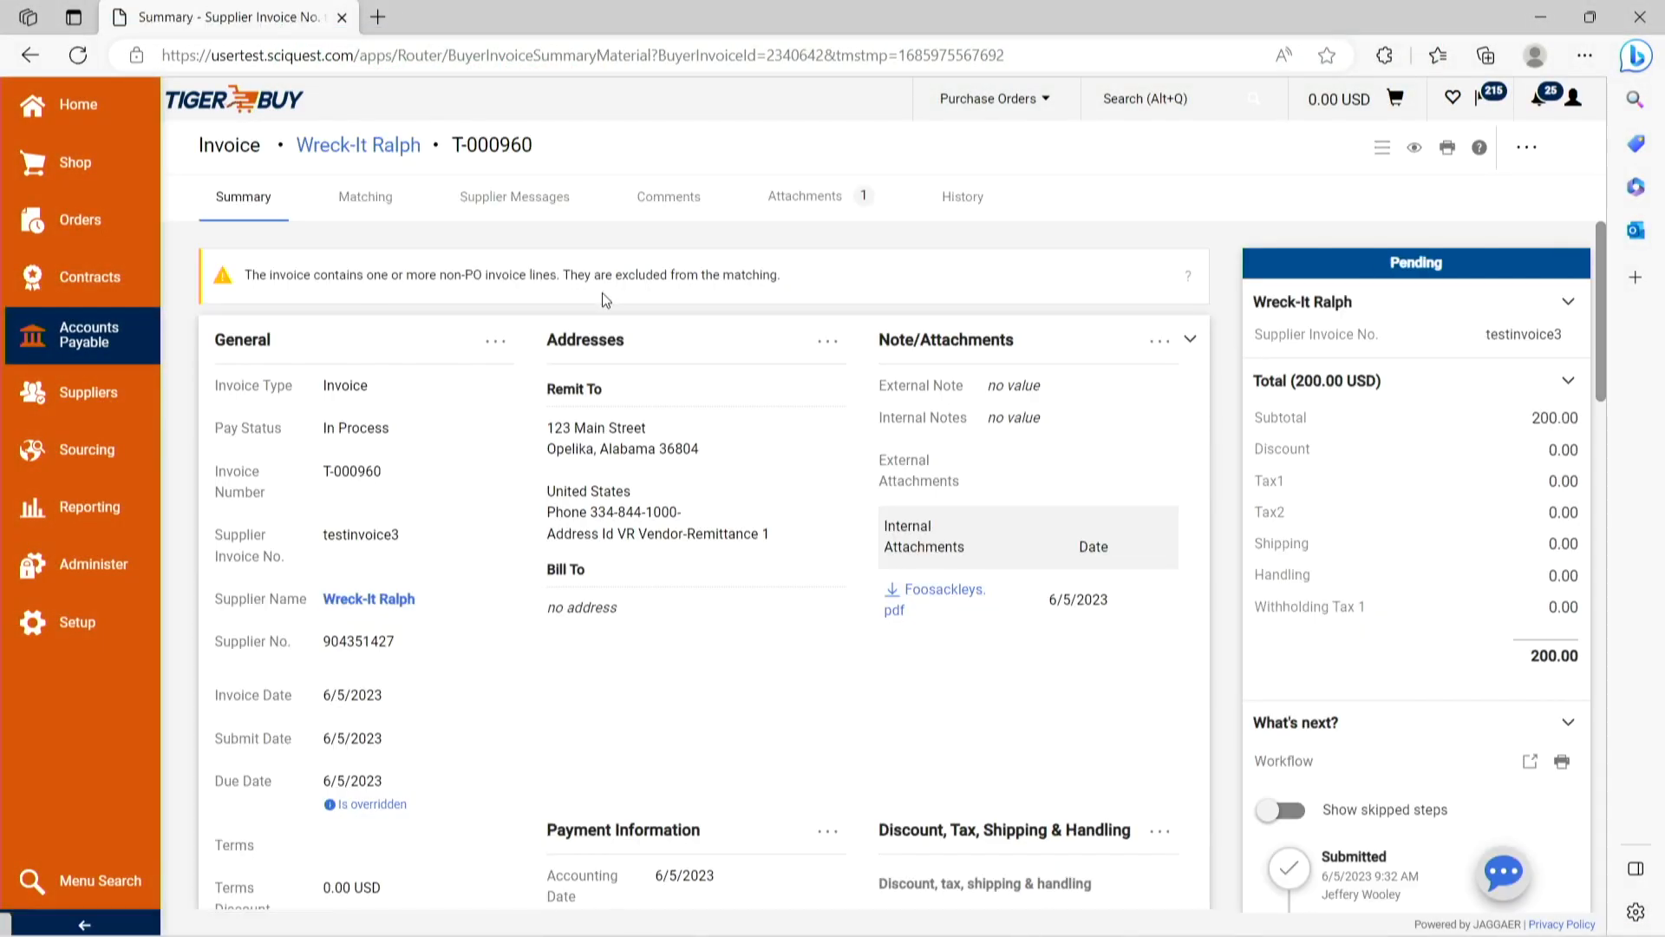
Step: Review the submitted invoice's approval workflow and open a blank comment form with its recipient and attachment options
{"action": "scroll", "coordinate": [1361, 601], "scroll_direction": "down", "scroll_amount": 5}
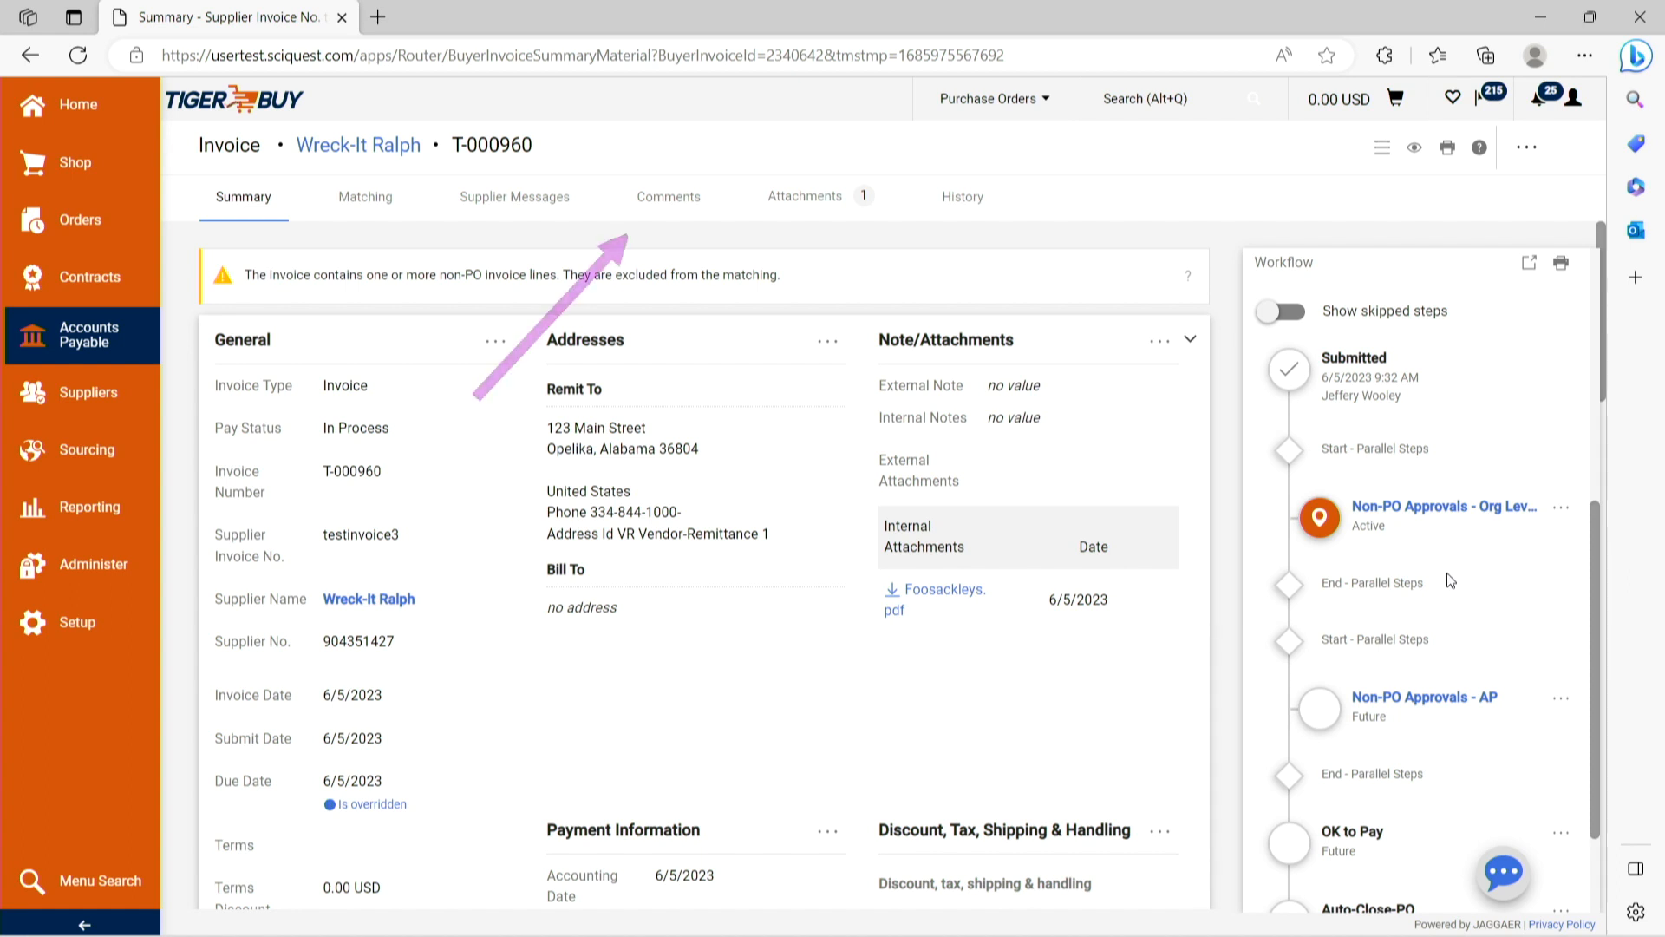
{"action": "left_click", "coordinate": [687, 211]}
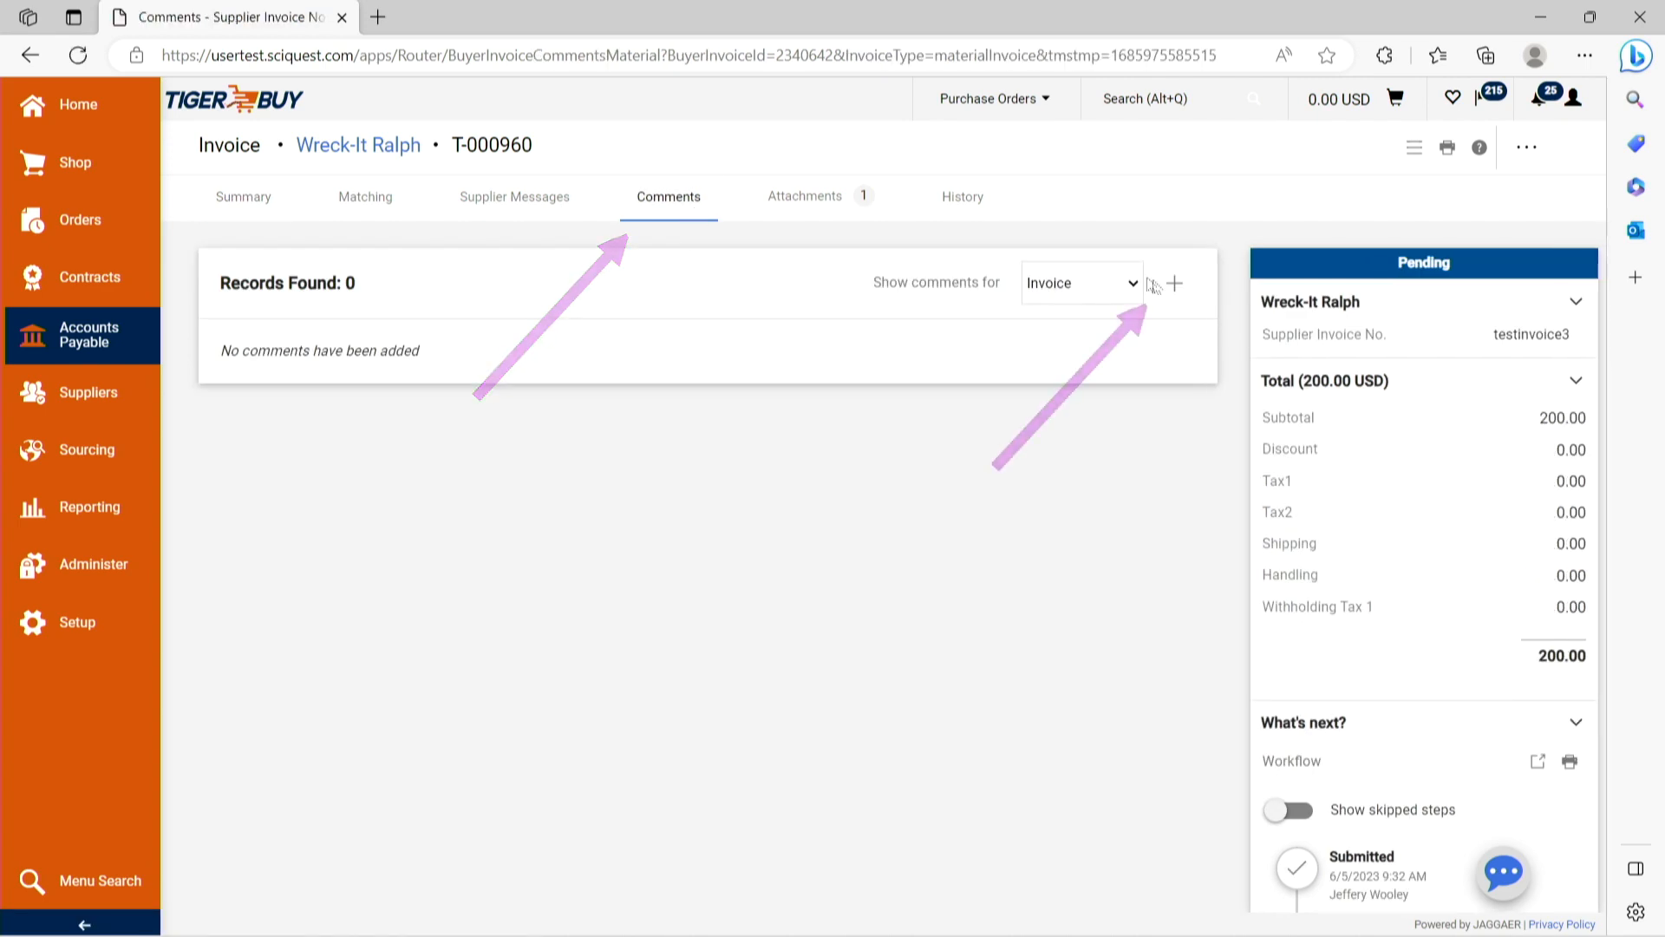
{"action": "left_click", "coordinate": [1180, 286]}
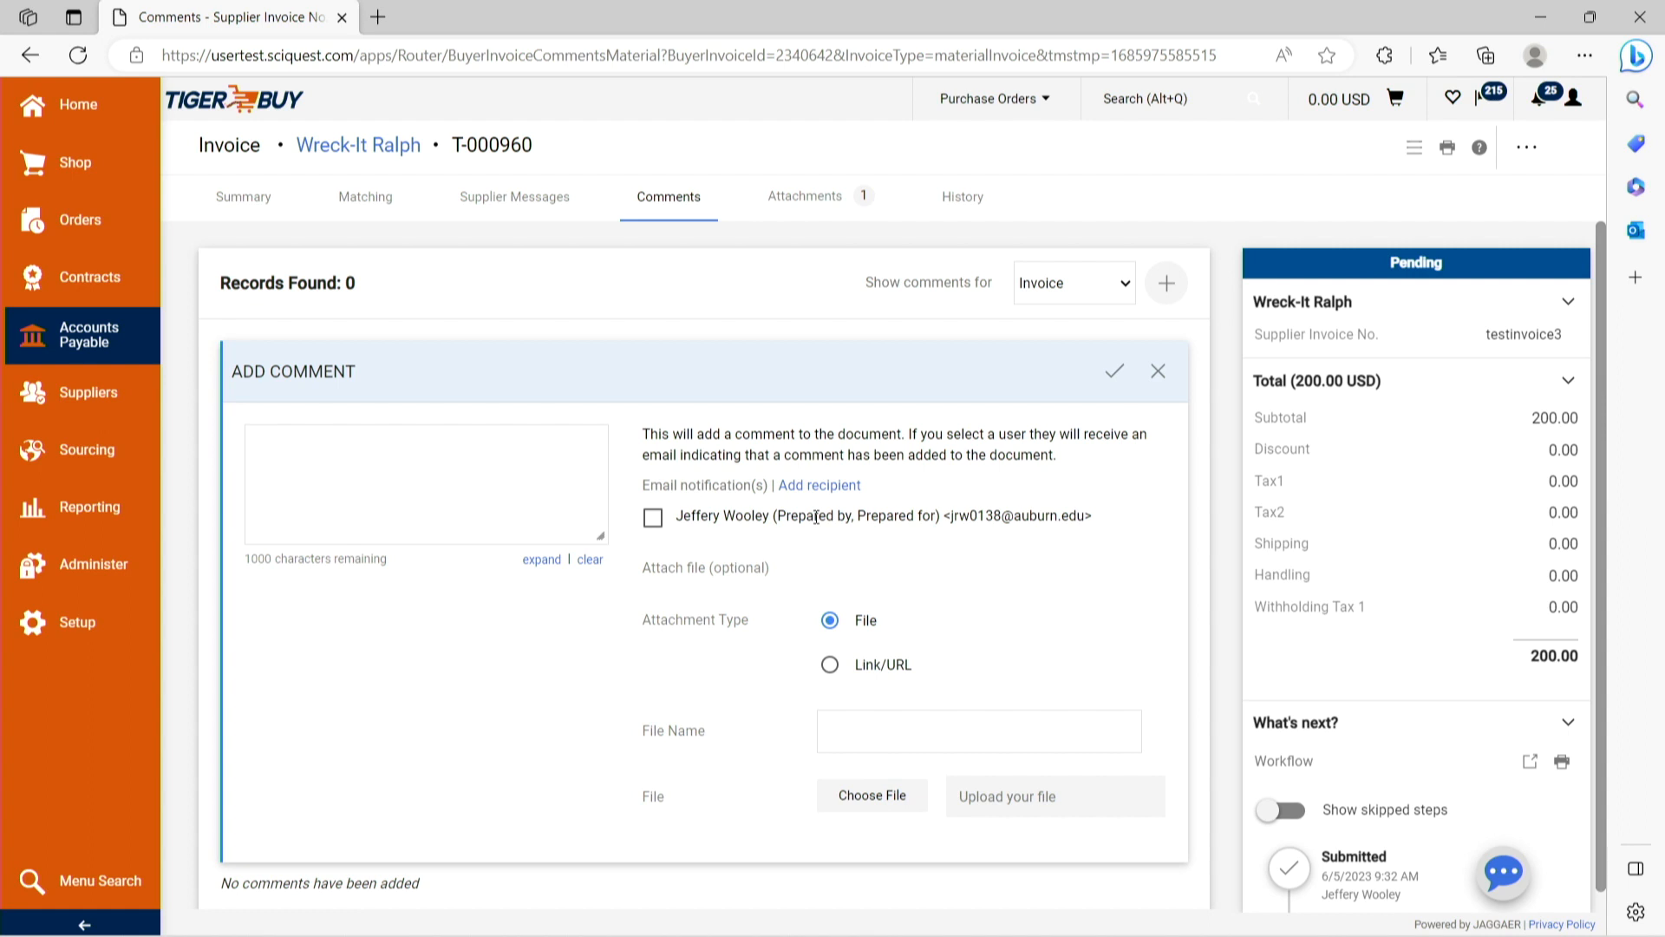
{"action": "scroll", "coordinate": [1397, 533], "scroll_direction": "down", "scroll_amount": 4}
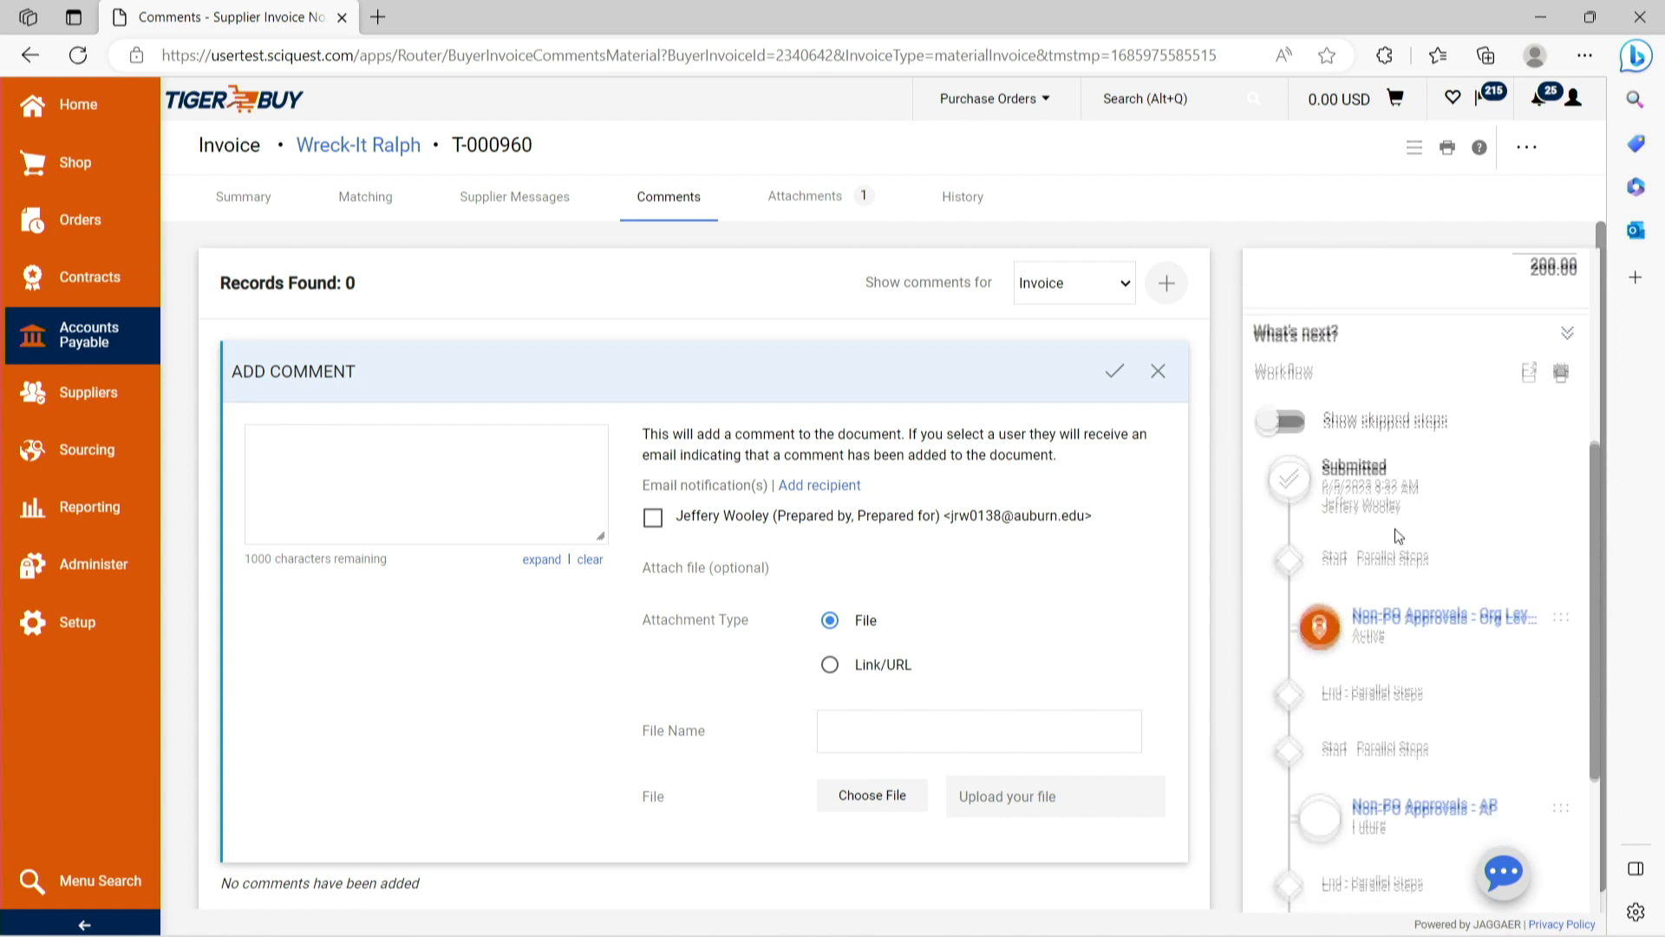
{"action": "scroll", "coordinate": [1400, 555], "scroll_direction": "down", "scroll_amount": 3}
Step: Return to the invoice summary and highlight the full Payment Information section to review its payment details
{"action": "left_click", "coordinate": [264, 198]}
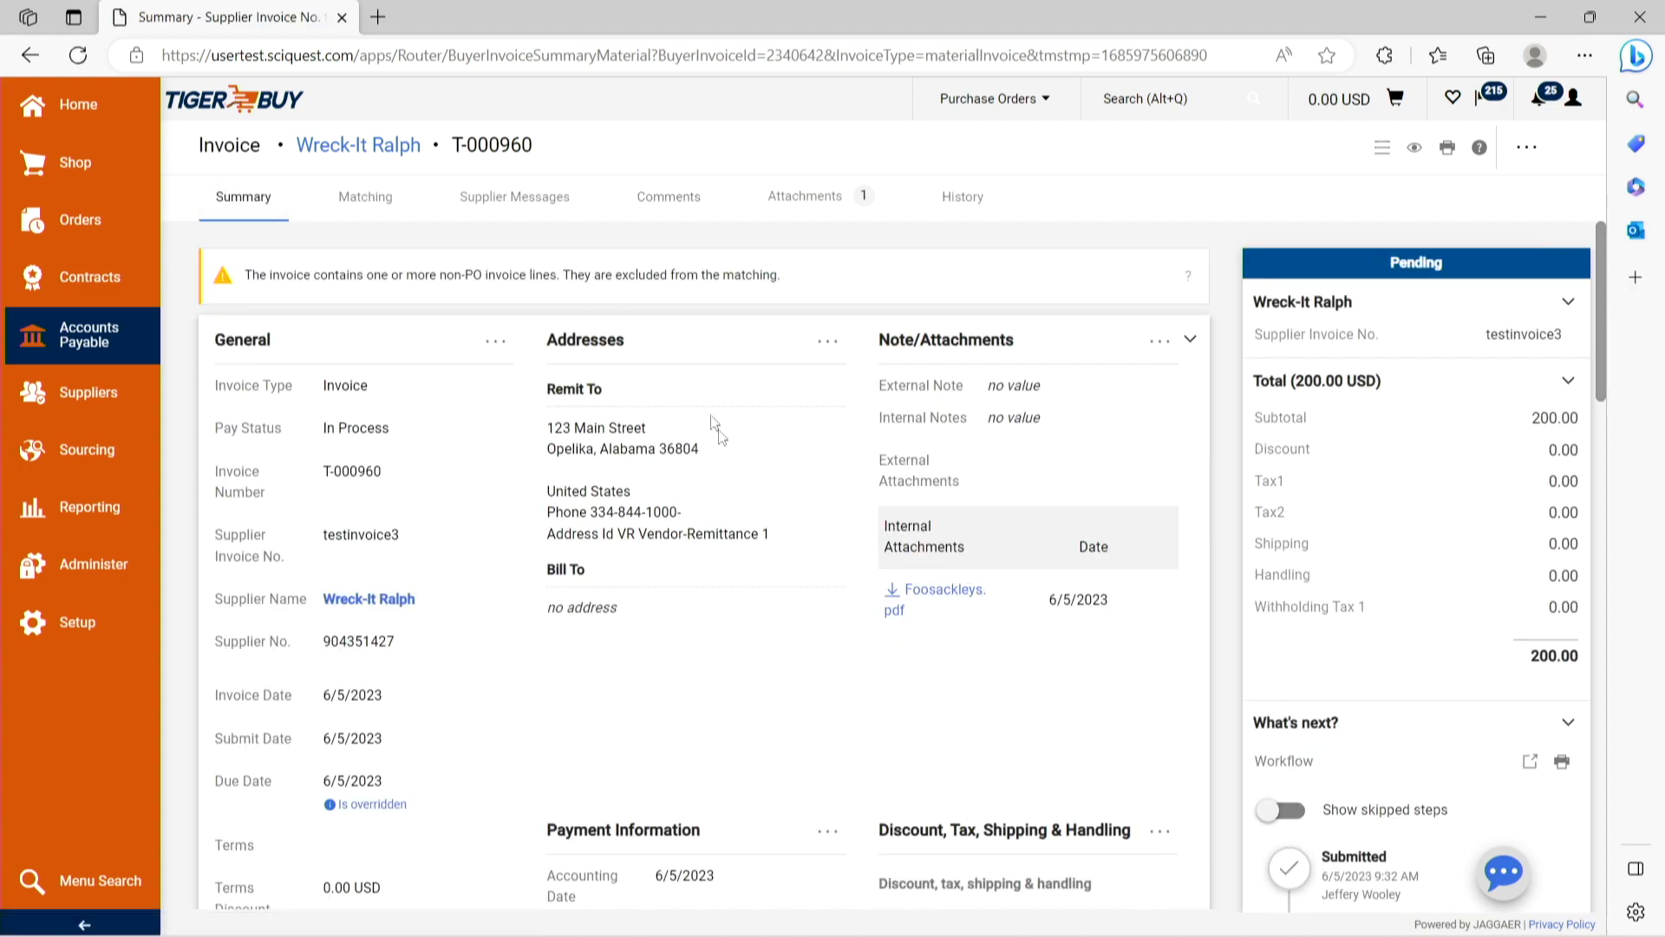
{"action": "scroll", "coordinate": [713, 428], "scroll_direction": "down", "scroll_amount": 6}
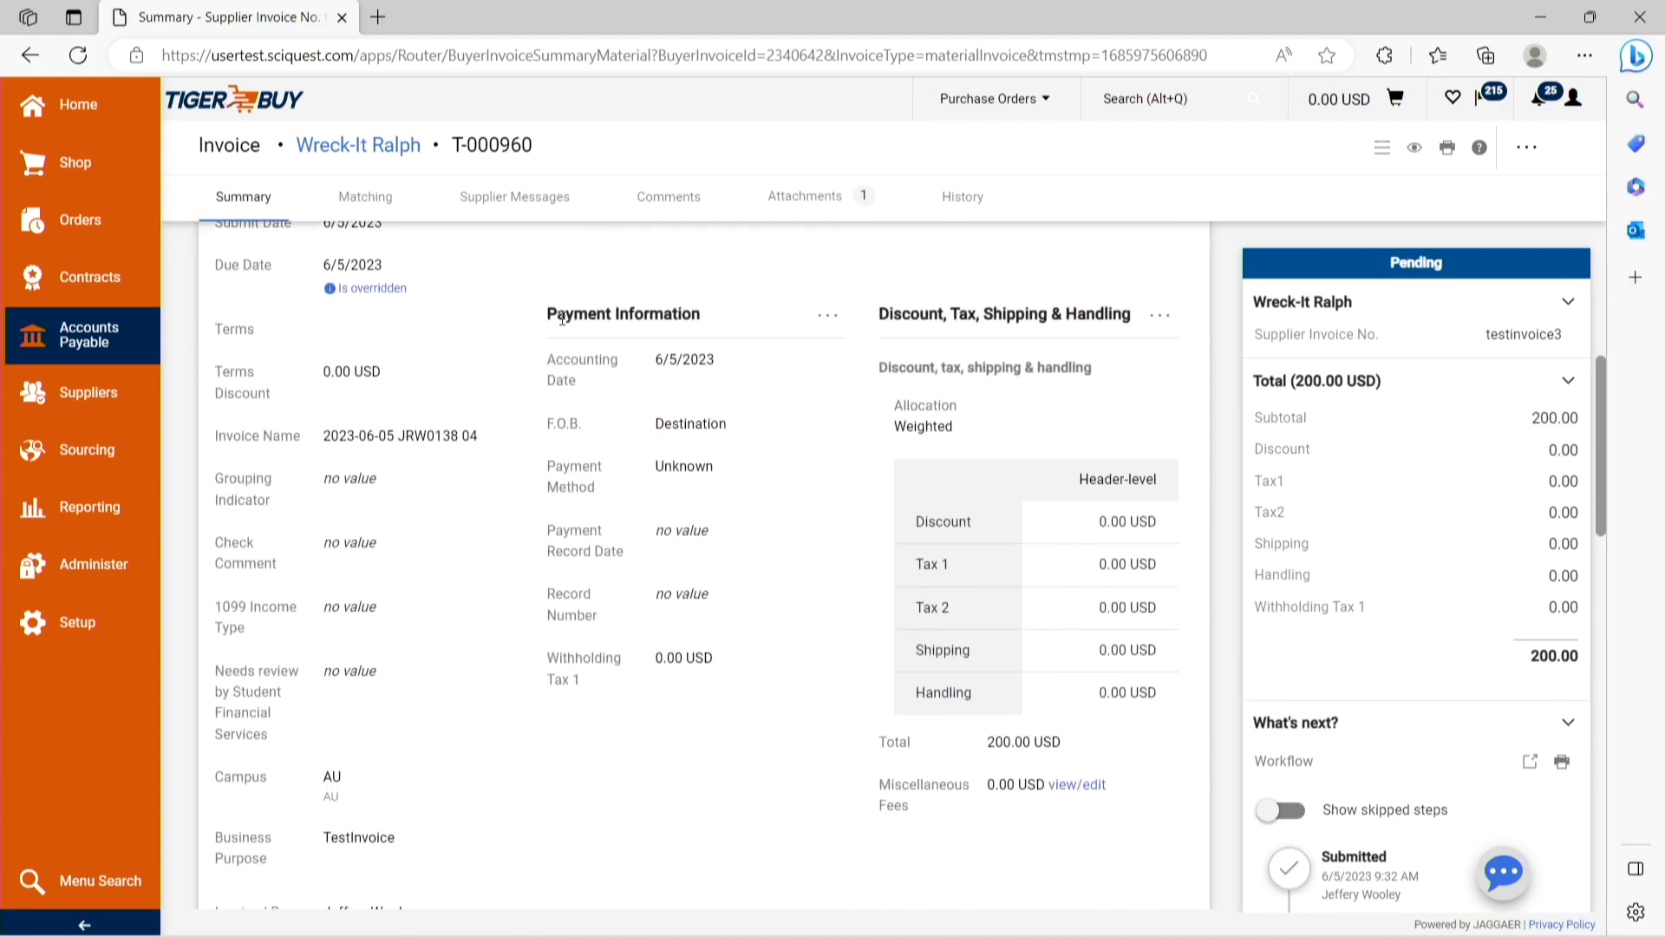
{"action": "left_click_drag", "start_coordinate": [562, 317], "coordinate": [762, 648]}
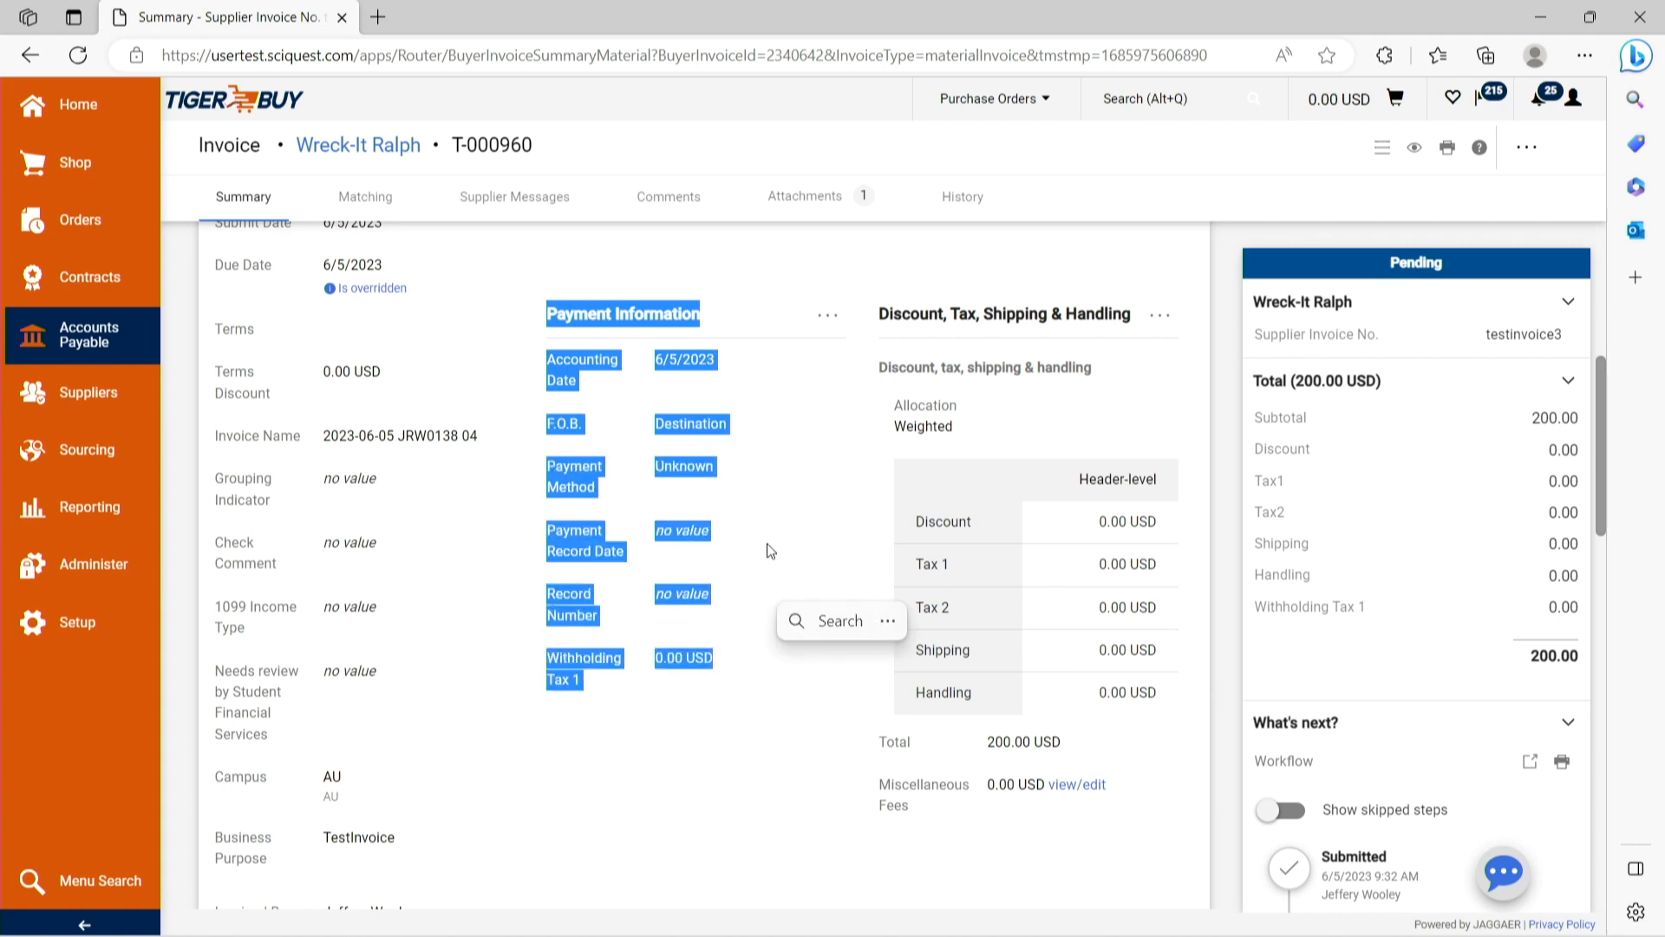